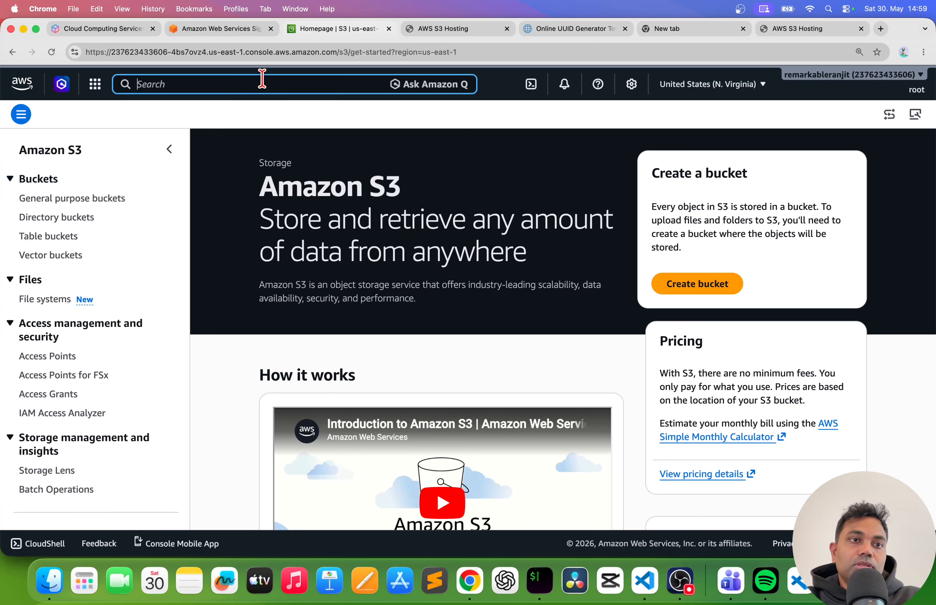
# Find and open the S3 service, and start creating a new general purpose bucket
pyautogui.write('s3')
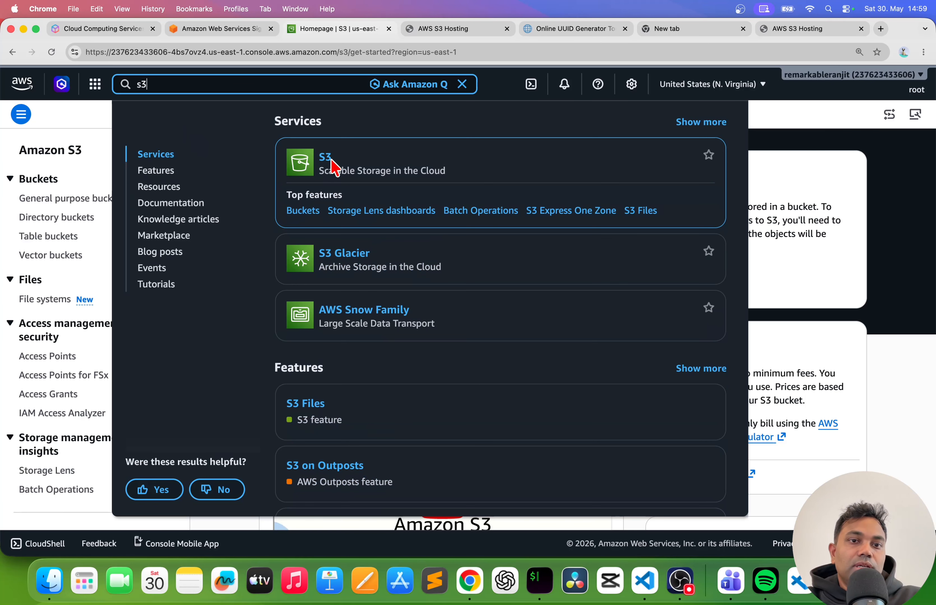
pyautogui.click(329, 165)
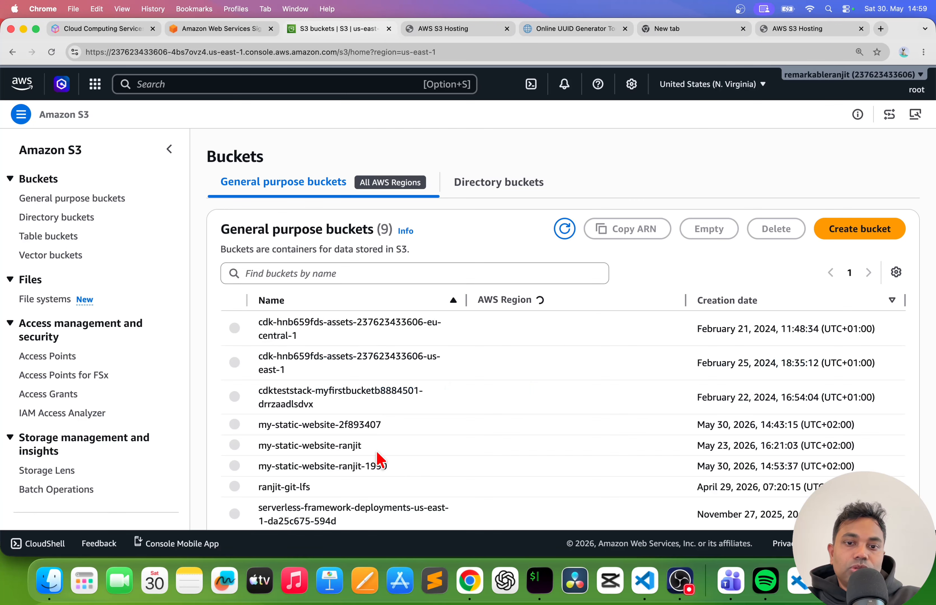
pyautogui.click(900, 234)
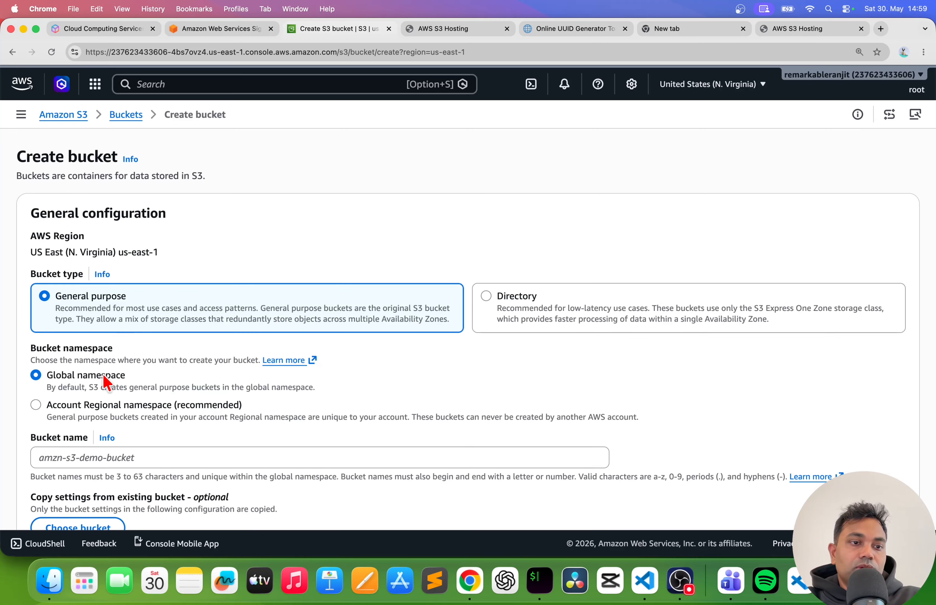
# Enter my-static-website-raj-1990 as the new bucket's name
pyautogui.scroll(-5, 128, 360)
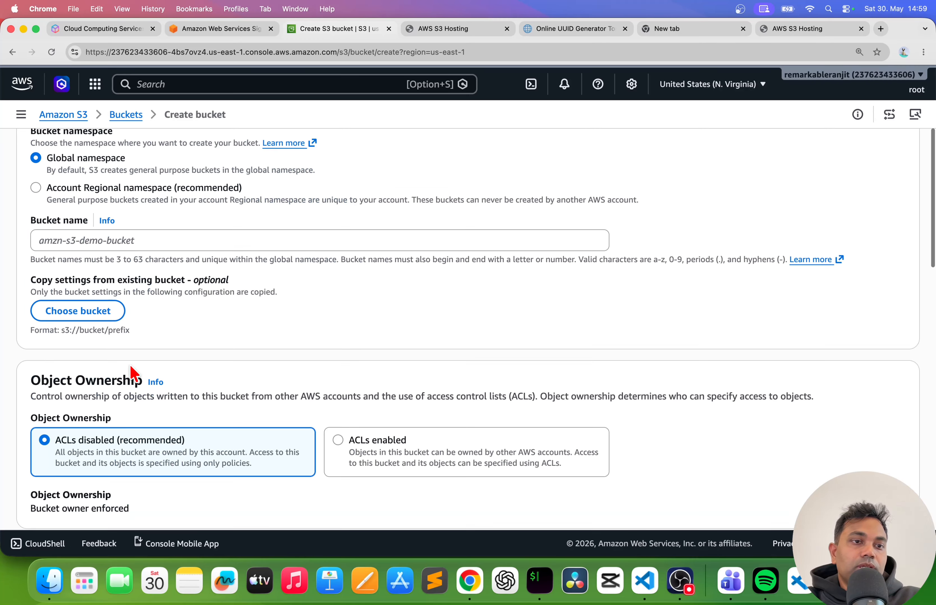
pyautogui.click(154, 240)
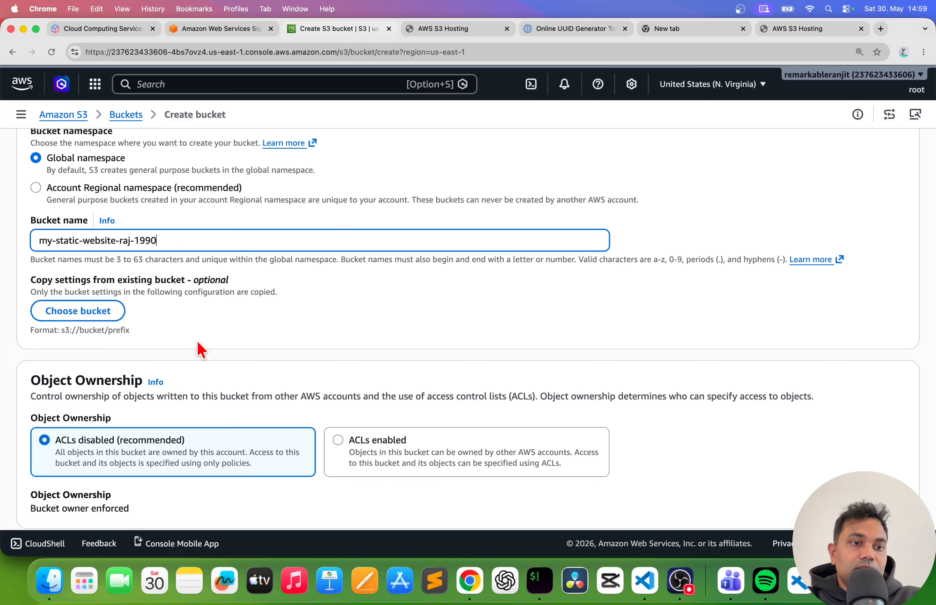
pyautogui.scroll(-18, 449, 353)
pyautogui.scroll(20, 450, 353)
pyautogui.scroll(-5, 449, 352)
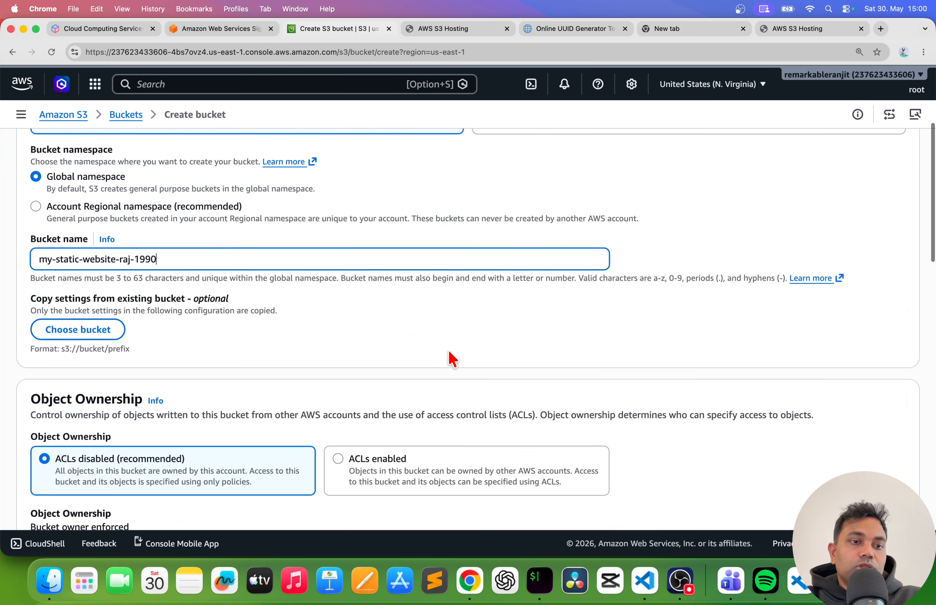
pyautogui.scroll(5, 480, 284)
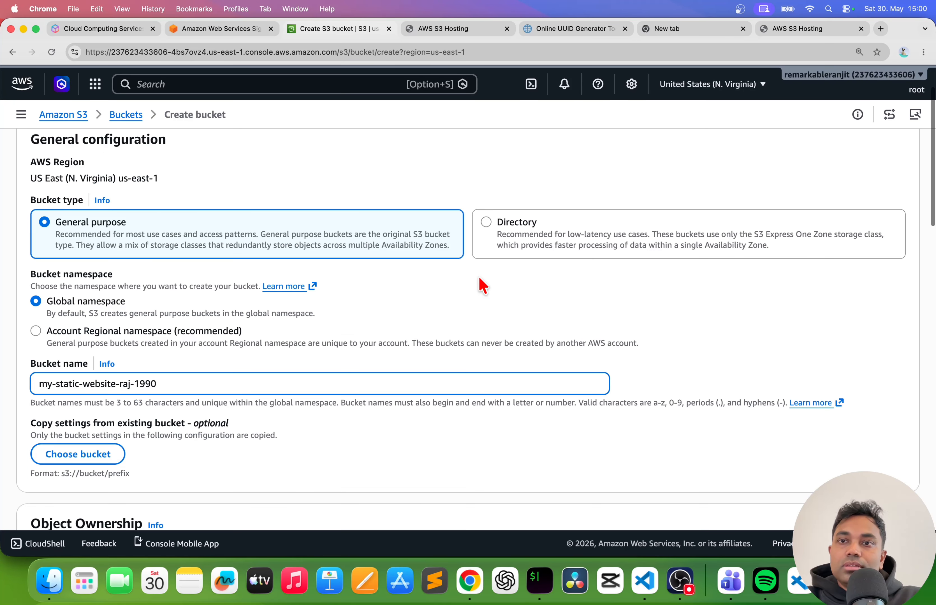
# Switch the region to Europe (Frankfurt) eu-central-1 and name the new bucket my-static-website-raj
pyautogui.click(763, 85)
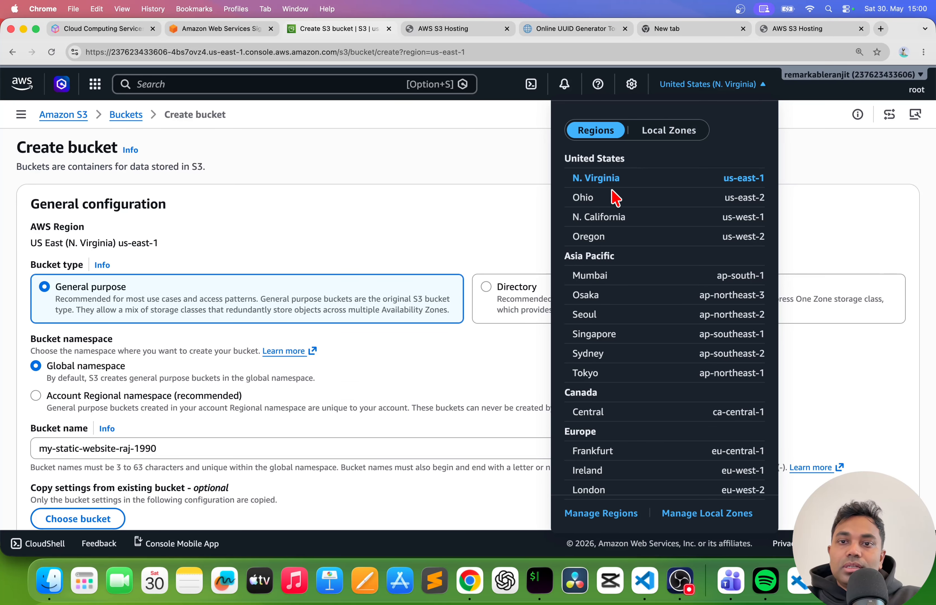
pyautogui.scroll(-3, 604, 363)
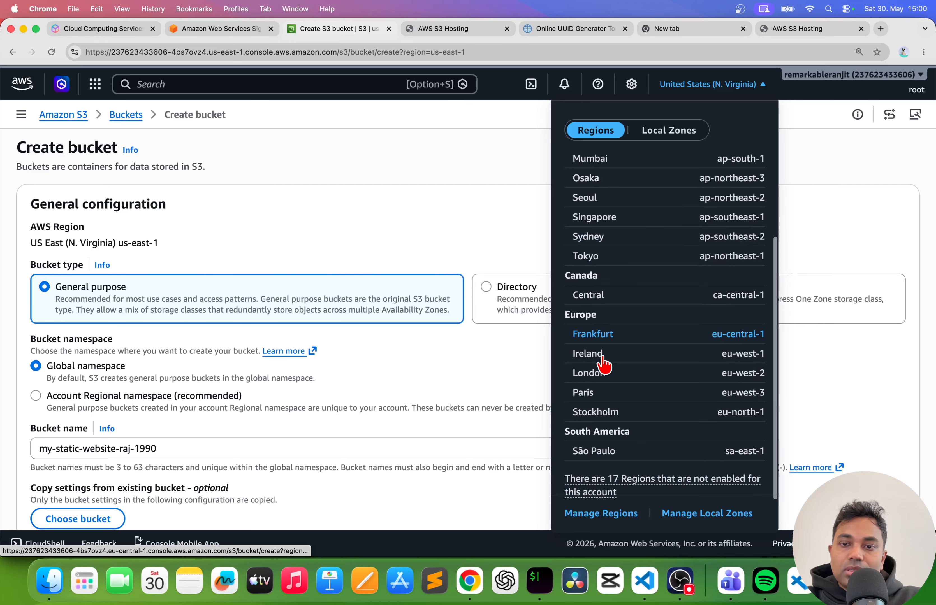
pyautogui.click(605, 334)
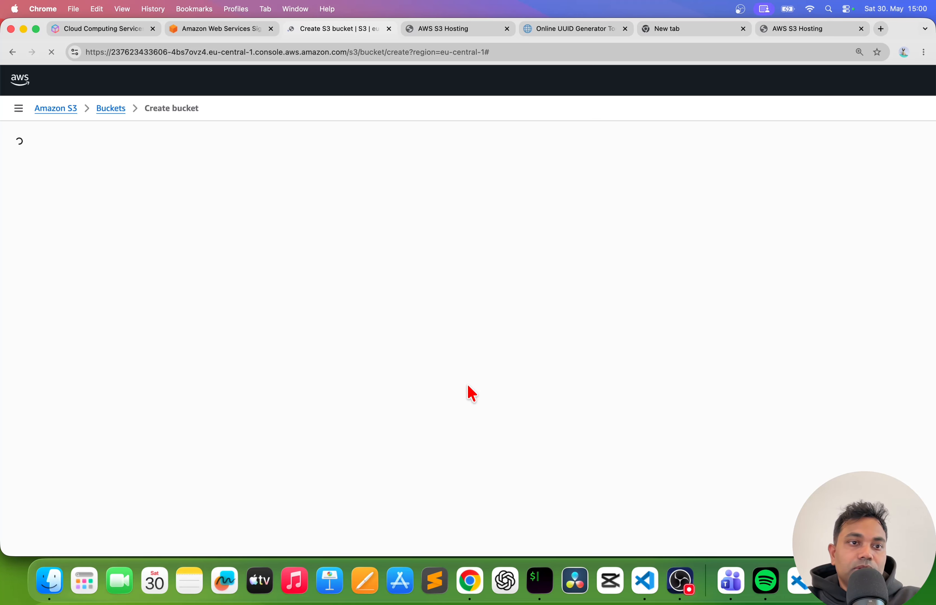
pyautogui.scroll(-3, 471, 393)
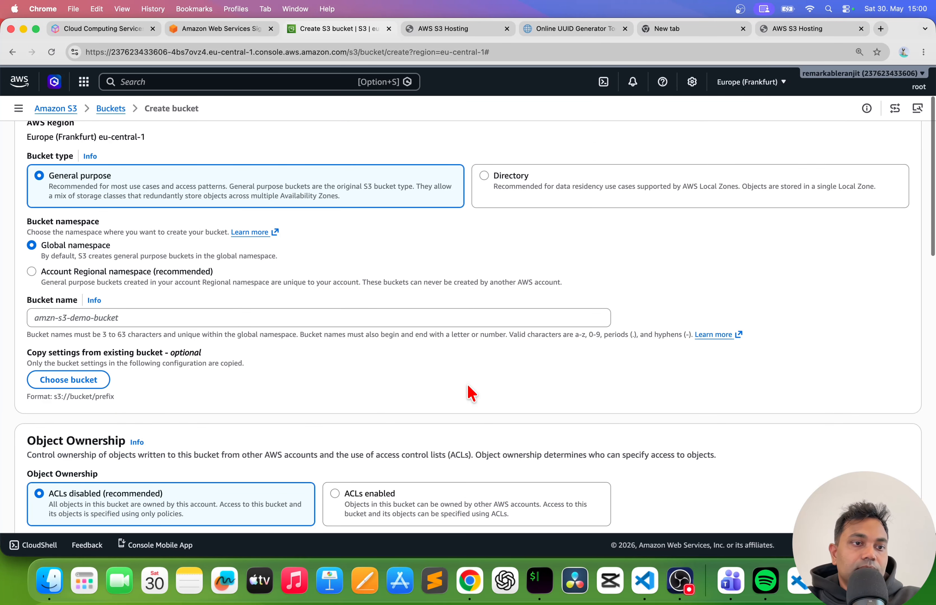
pyautogui.click(178, 319)
pyautogui.write('ra')
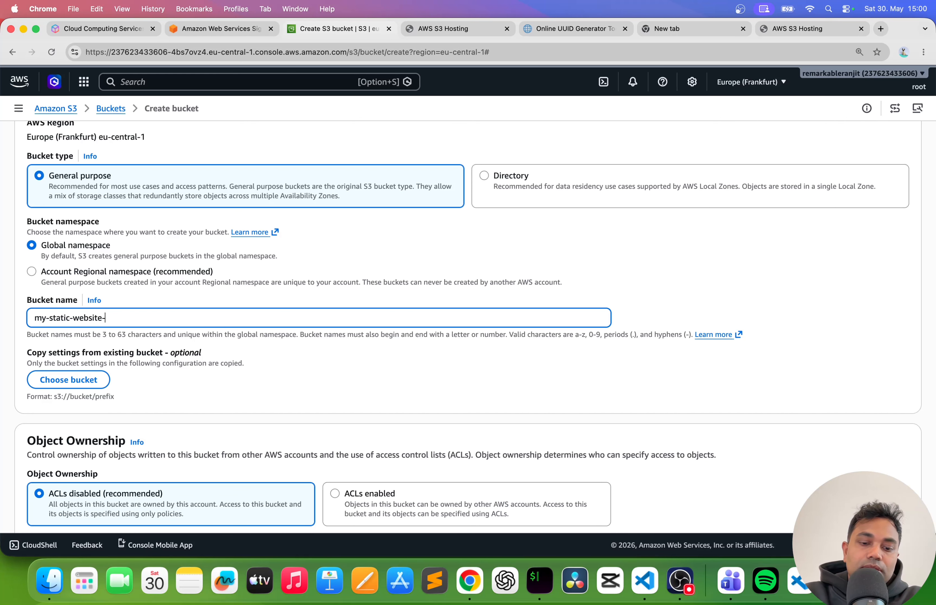
# Turn off Block all public access for the bucket and acknowledge that its objects might become public
pyautogui.scroll(-10, 358, 385)
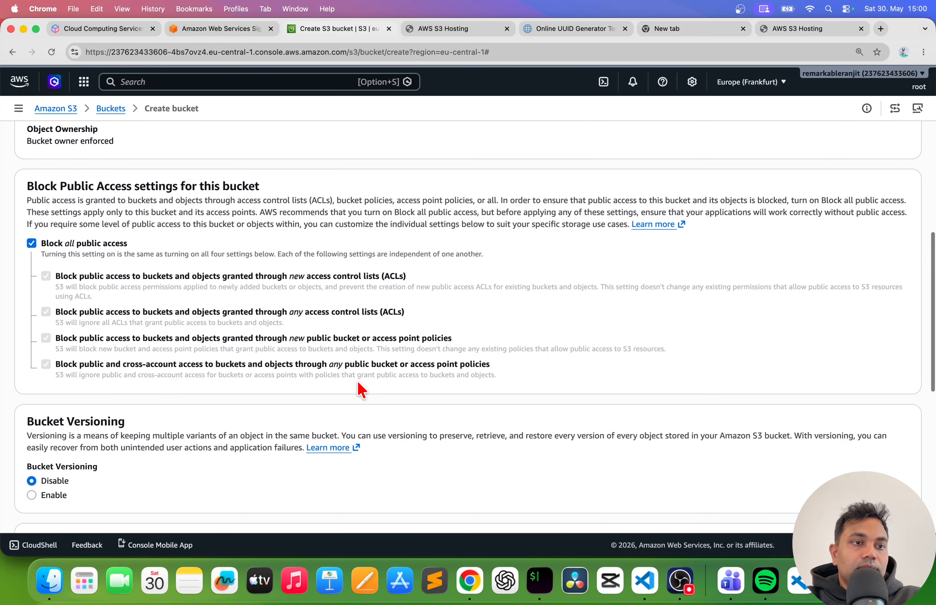
pyautogui.click(31, 243)
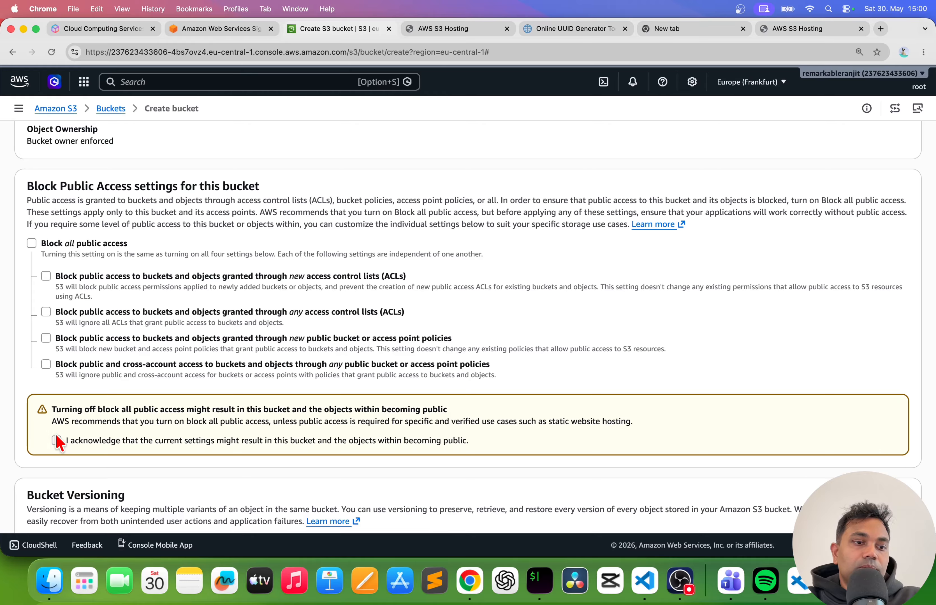
pyautogui.scroll(-12, 430, 447)
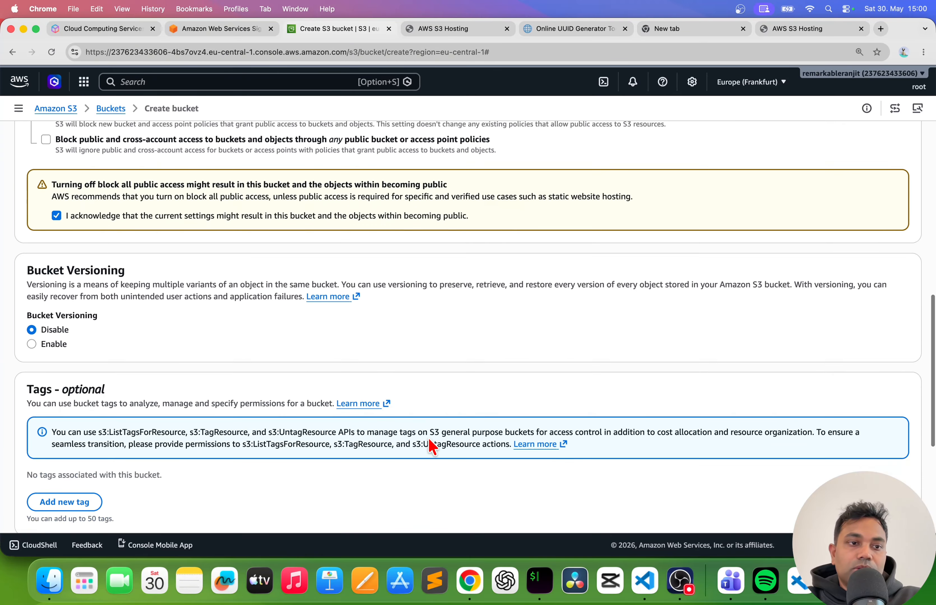
# Try to create the bucket, extend its name to my-static-website-raj-1990 and create it under that name
pyautogui.scroll(-2, 431, 447)
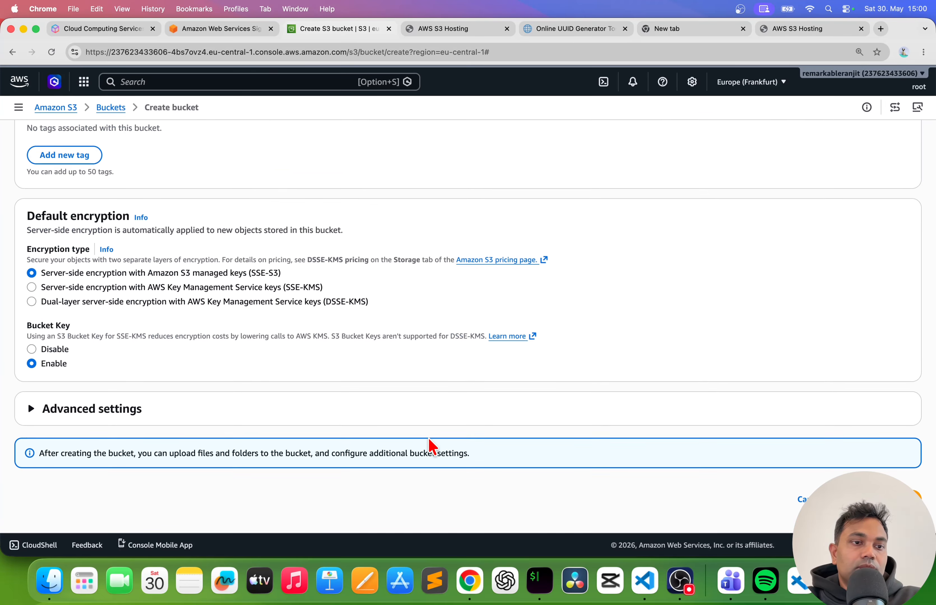
pyautogui.click(889, 500)
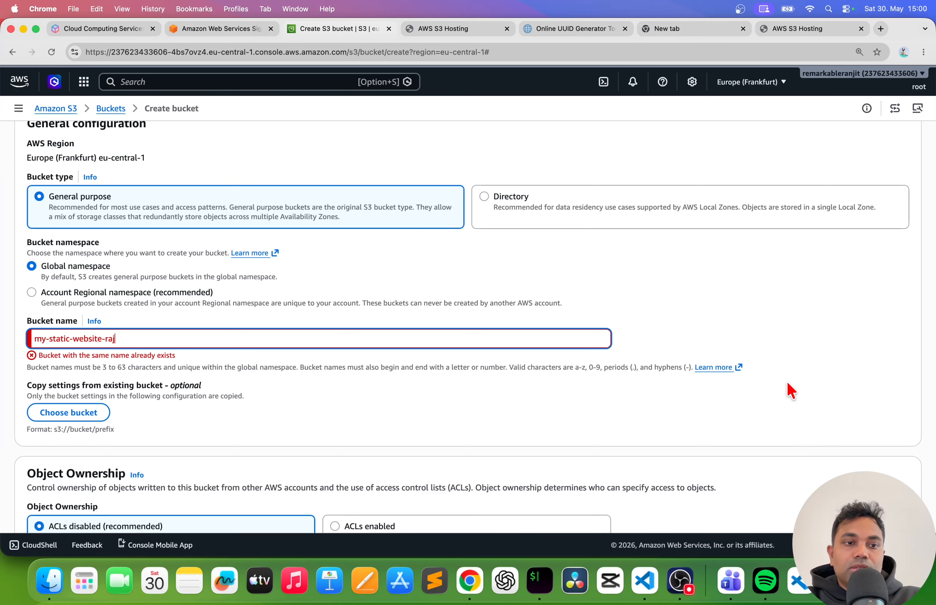
pyautogui.write('-1990')
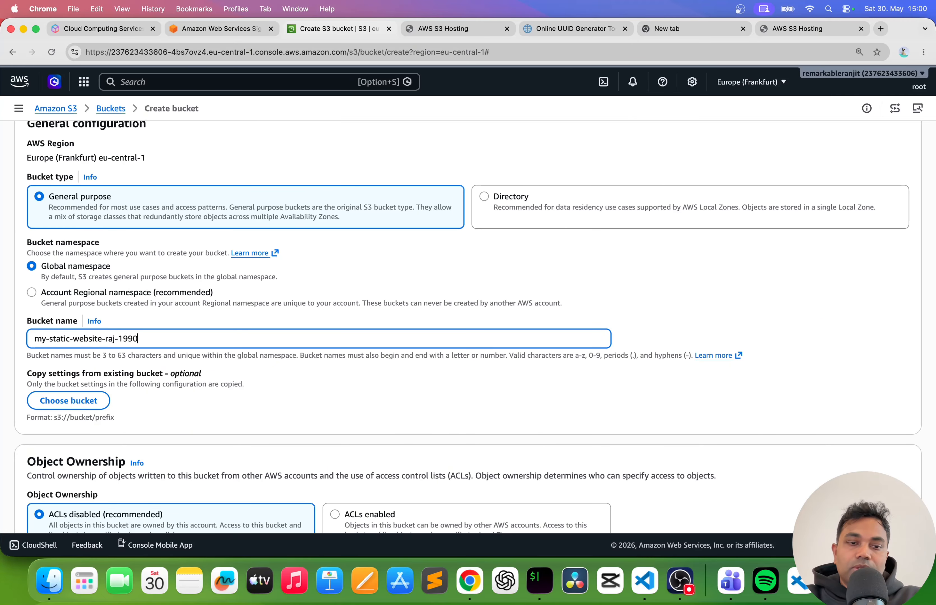
pyautogui.scroll(-15, 357, 442)
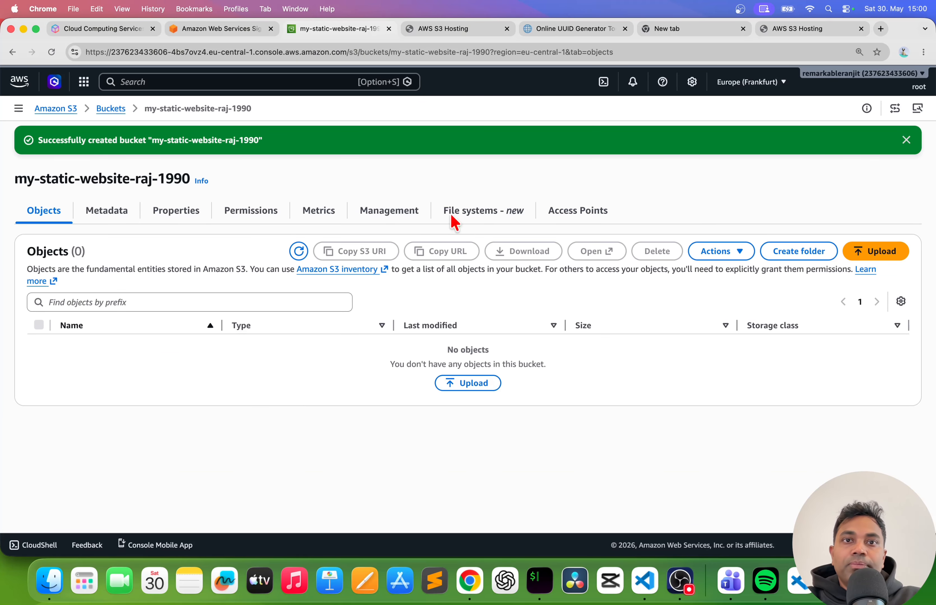
# Switch to VS Code and examine the static-website folder's index.html, script.js and style.css files
pyautogui.click(645, 581)
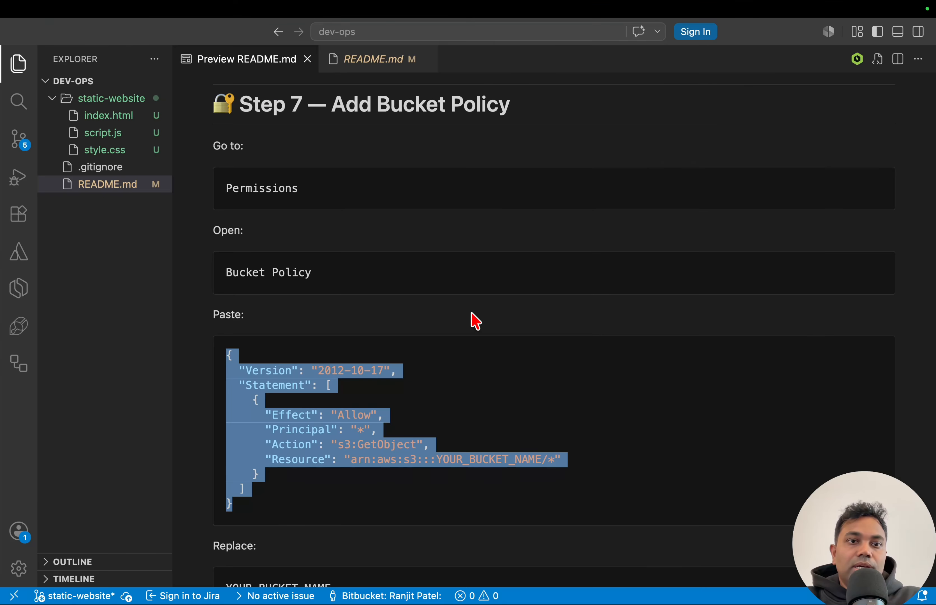
pyautogui.click(104, 117)
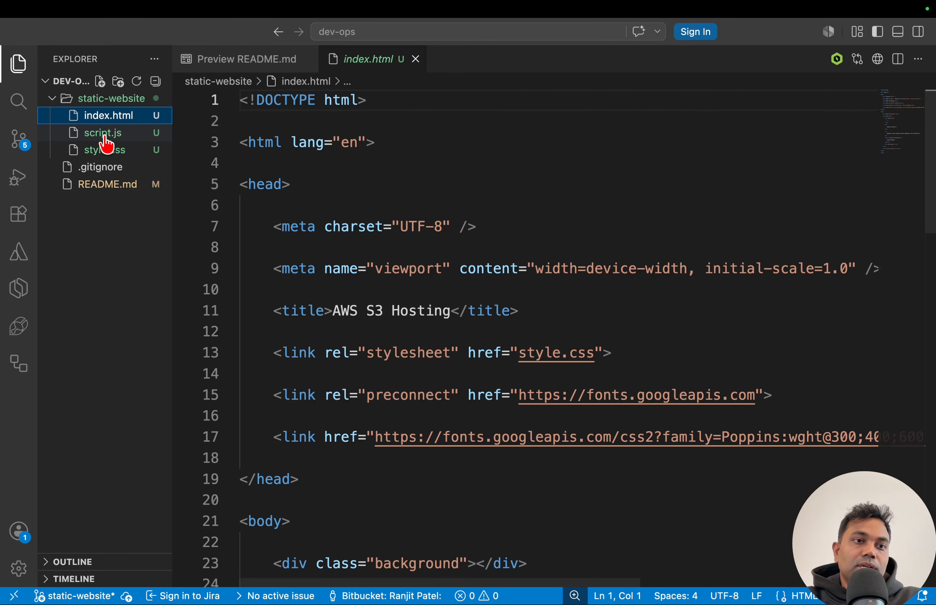
pyautogui.click(105, 133)
pyautogui.click(111, 151)
pyautogui.click(444, 269)
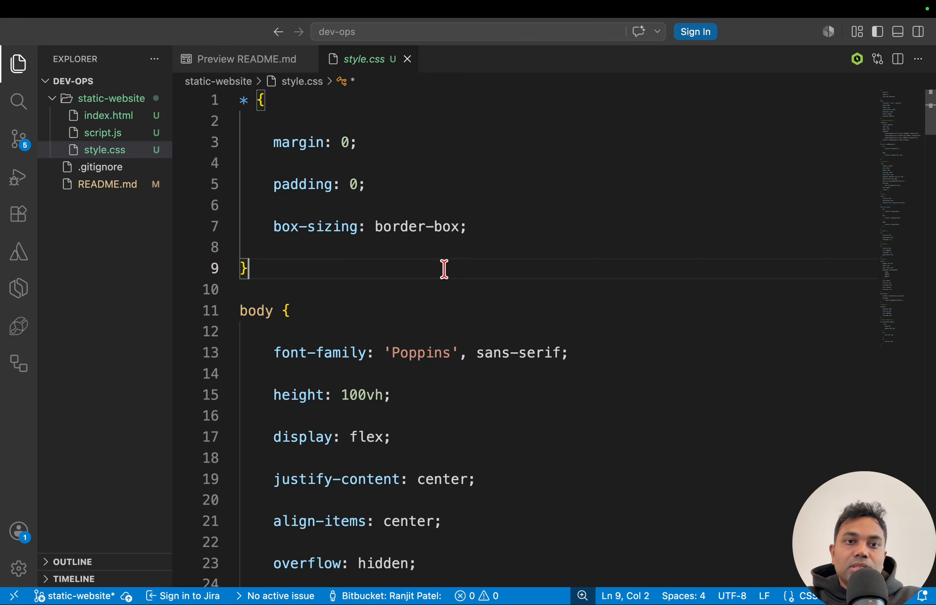
pyautogui.scroll(-20, 444, 270)
pyautogui.scroll(14, 444, 269)
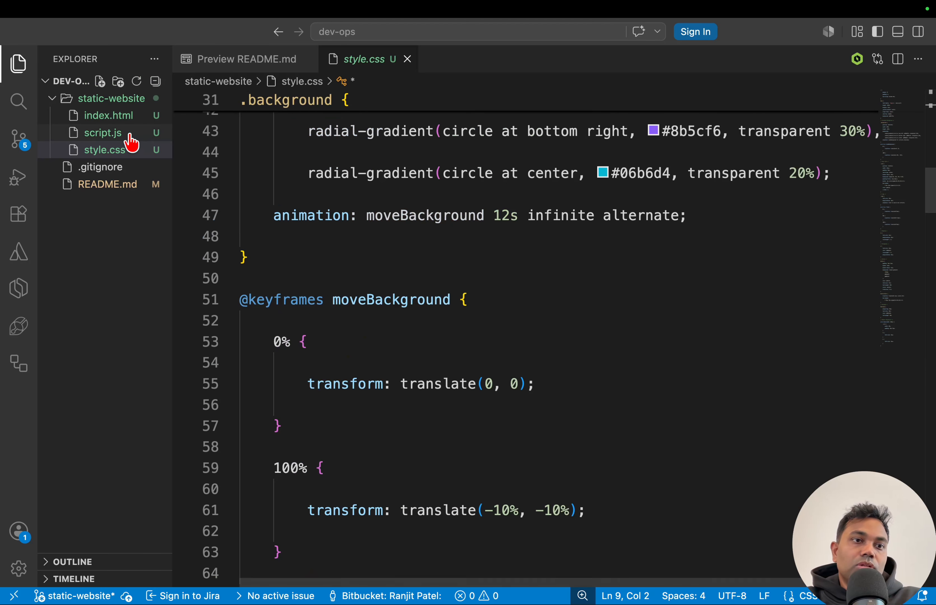
pyautogui.click(402, 195)
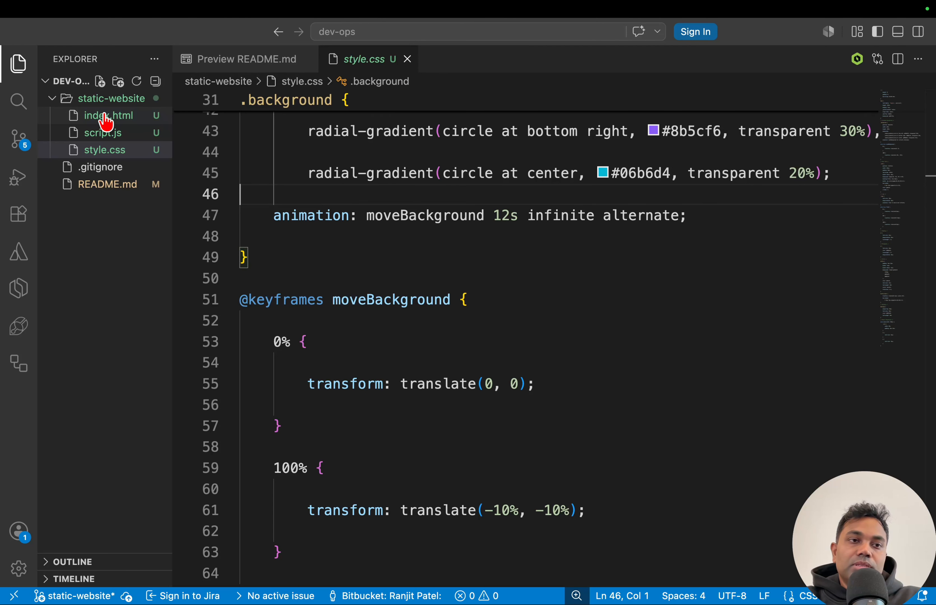
pyautogui.click(106, 116)
pyautogui.click(107, 133)
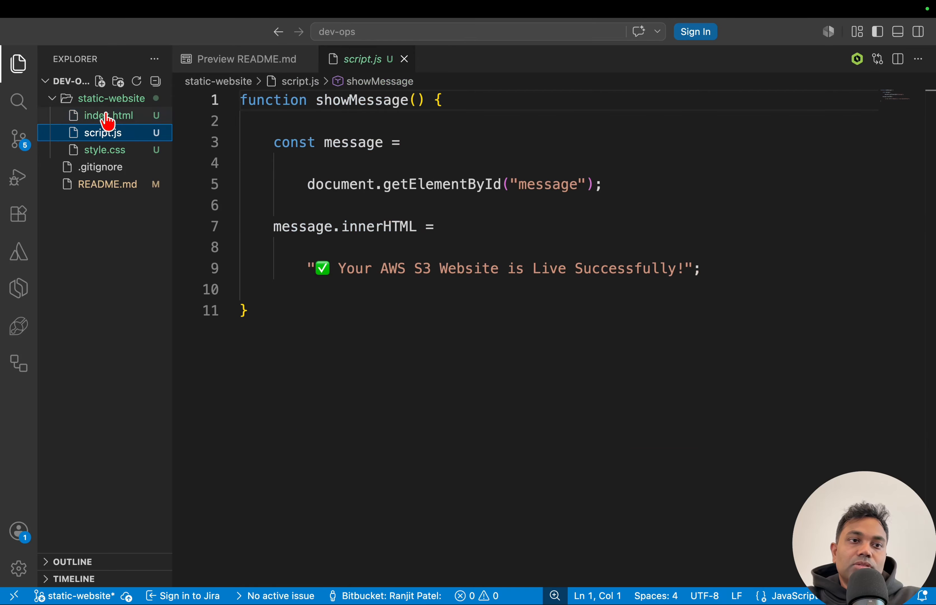
pyautogui.click(106, 118)
pyautogui.click(112, 134)
pyautogui.click(114, 152)
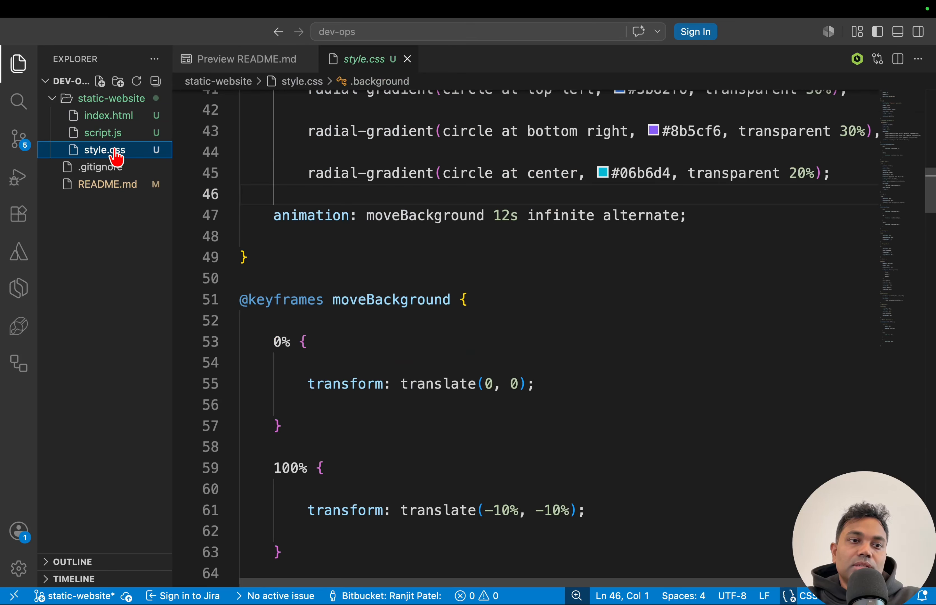
pyautogui.click(584, 267)
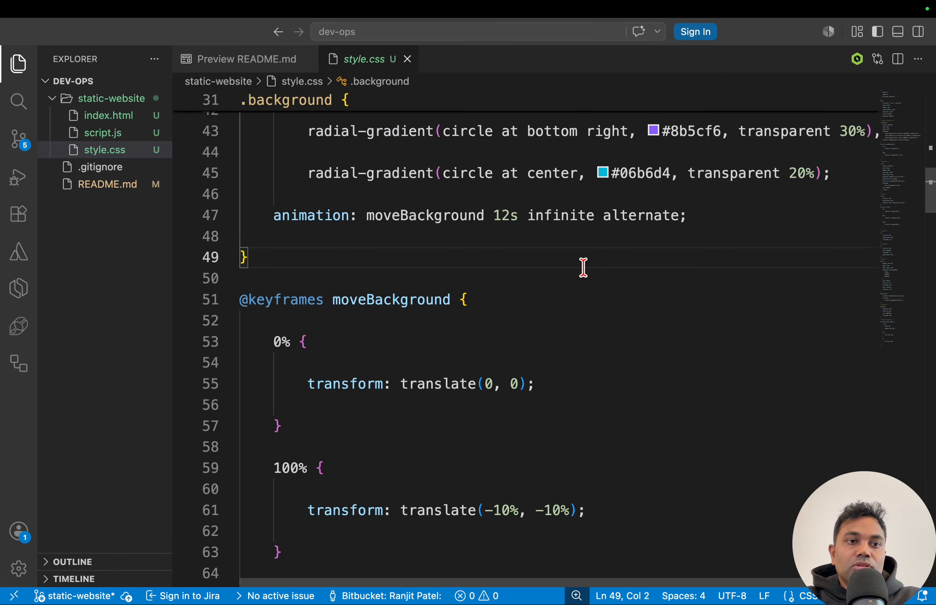
# Return to Chrome and upload index.html, script.js and style.css from the static-website folder to the new bucket
pyautogui.hotkey('ctrl', 'Left')
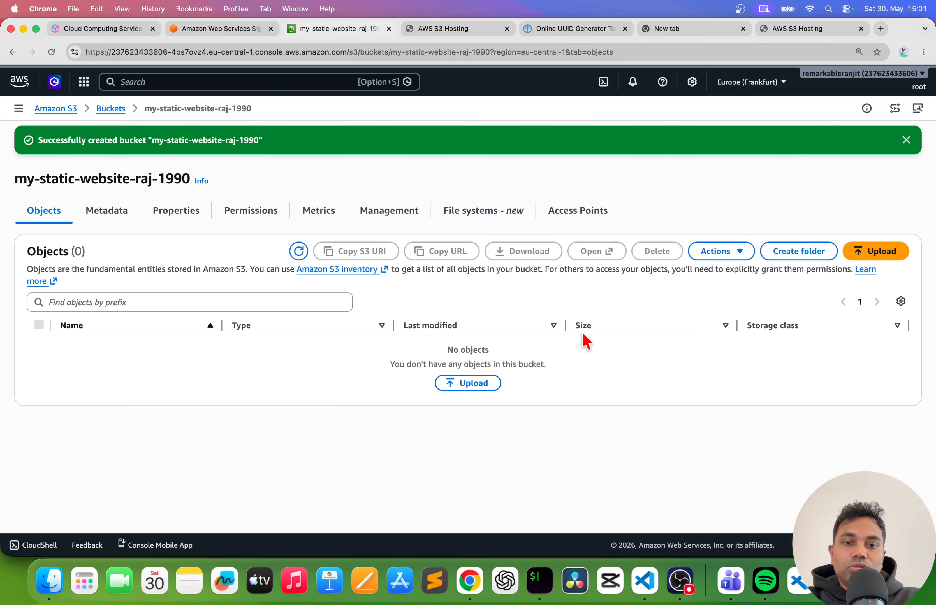
pyautogui.click(486, 387)
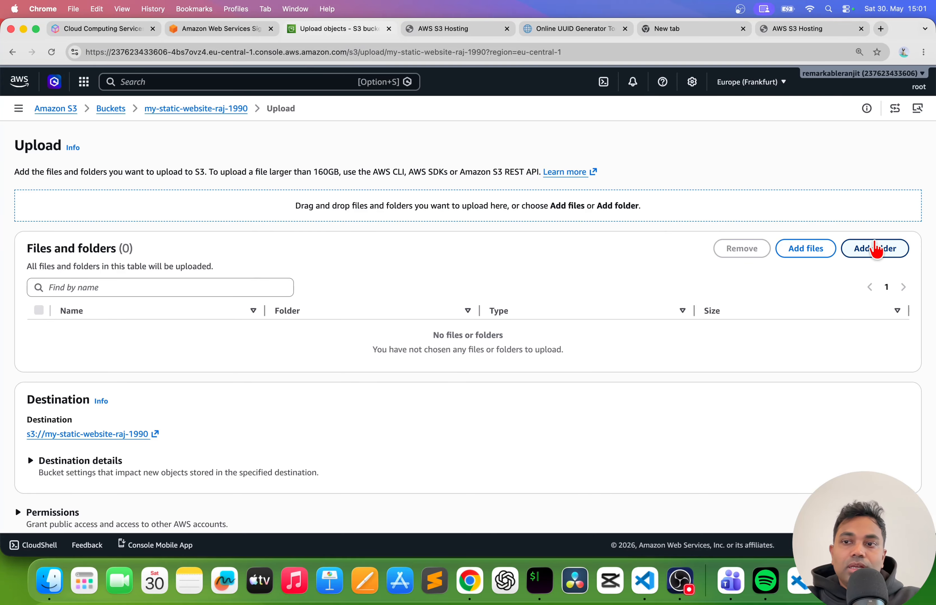
pyautogui.click(801, 251)
pyautogui.click(375, 257)
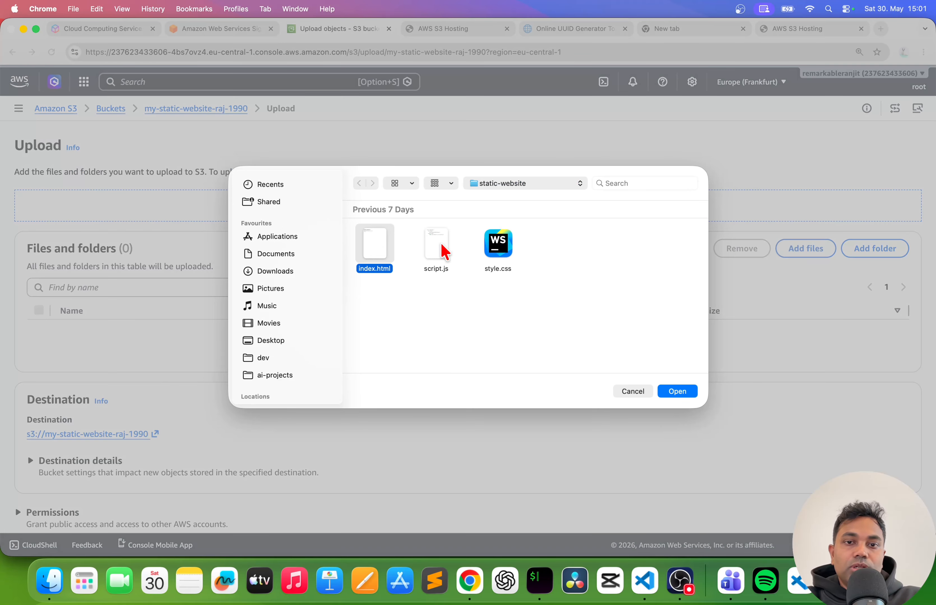
pyautogui.keyDown('super'); pyautogui.click(441, 250); pyautogui.keyUp('super')
pyautogui.keyDown('super'); pyautogui.click(497, 245); pyautogui.keyUp('super')
pyautogui.click(677, 391)
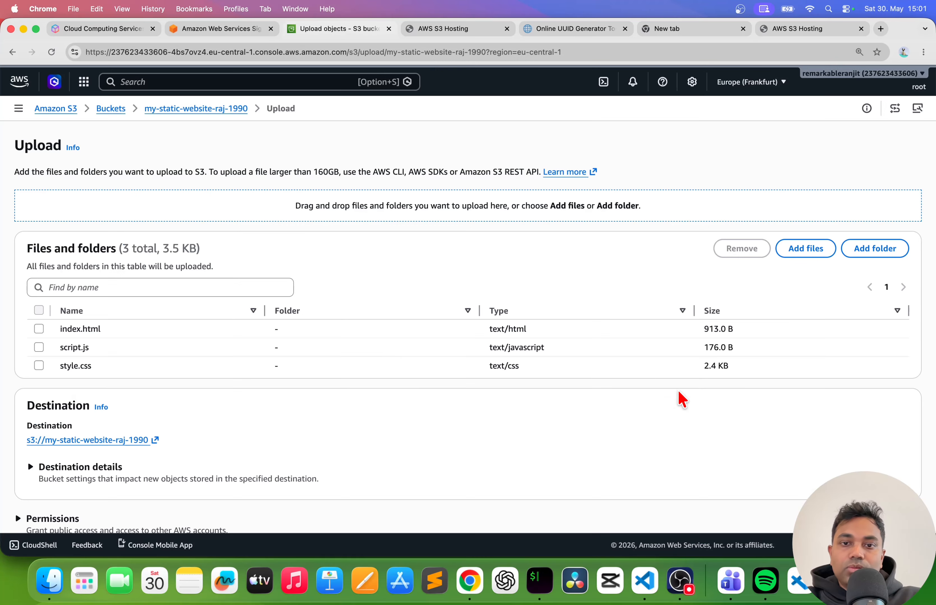
pyautogui.scroll(-3, 415, 431)
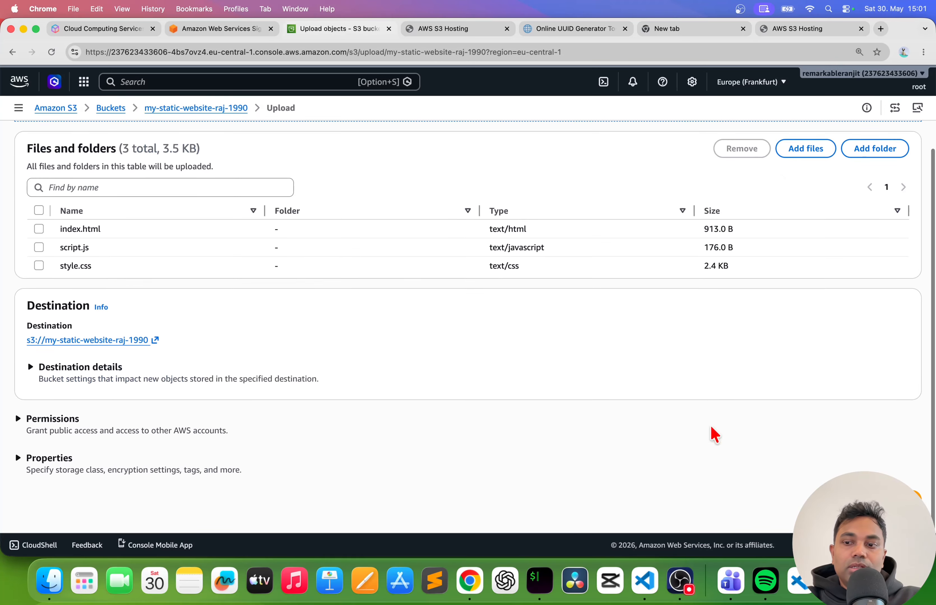
pyautogui.click(900, 496)
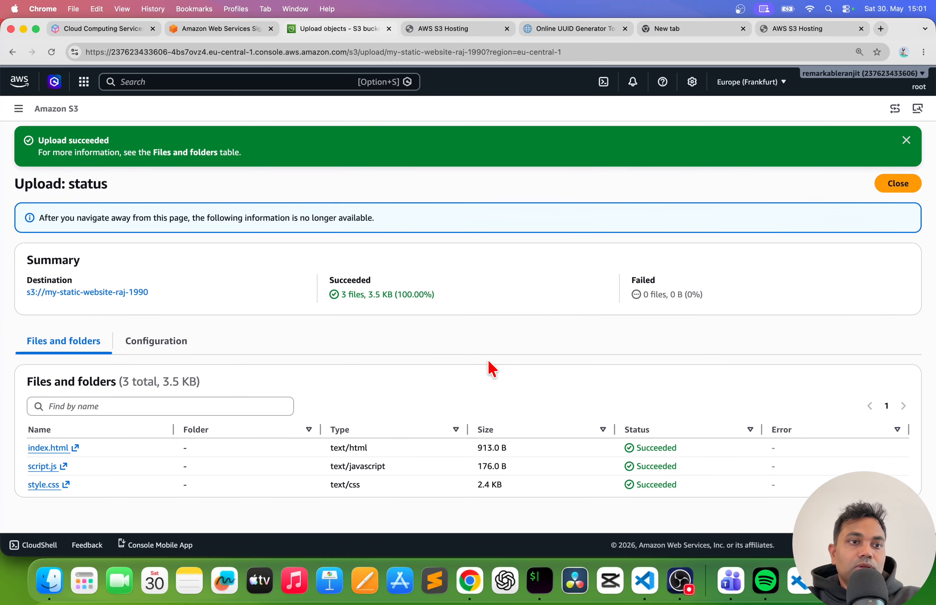
# Open the my-static-website-raj-1990 bucket's properties and locate its static website hosting section
pyautogui.click(115, 293)
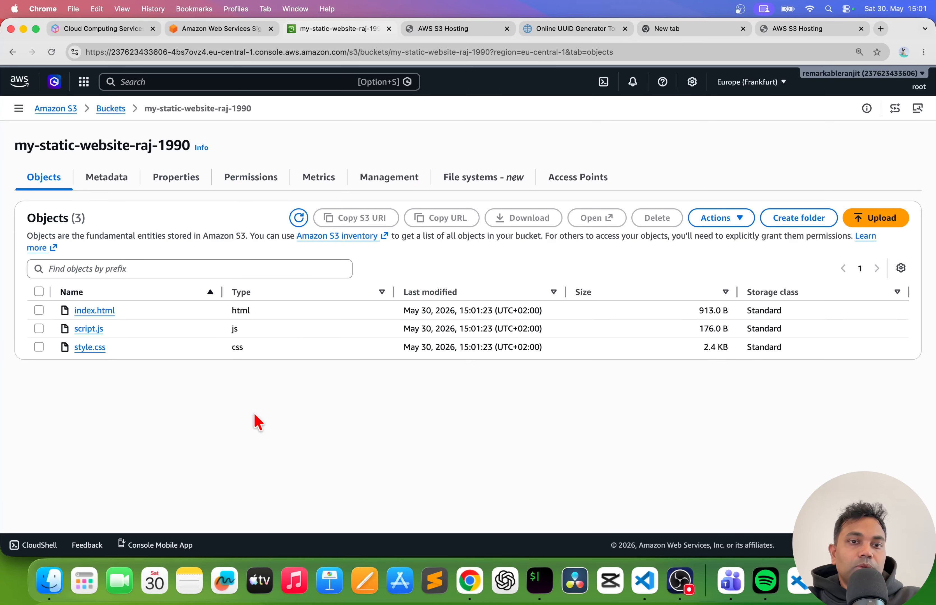
pyautogui.click(173, 178)
pyautogui.scroll(-20, 390, 438)
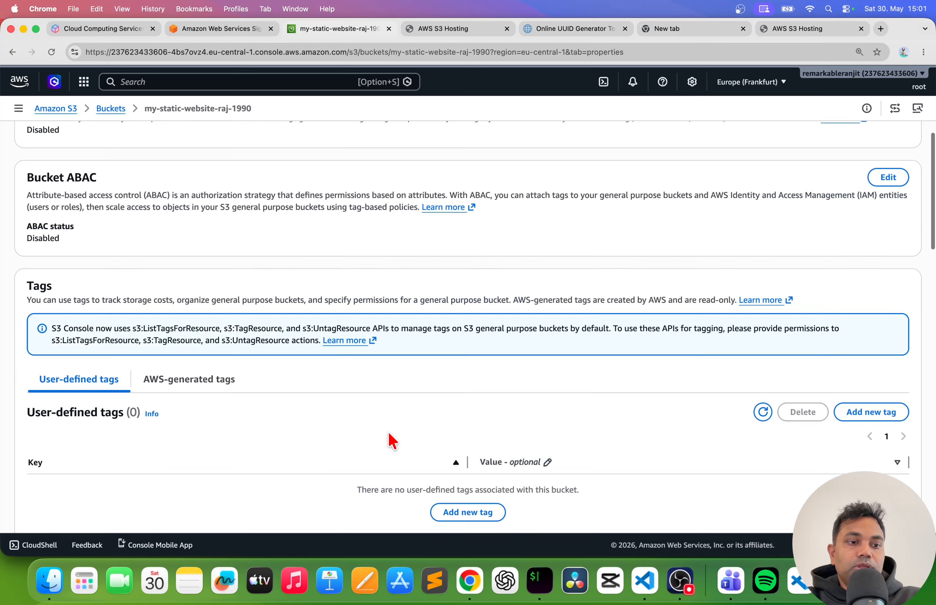
pyautogui.scroll(1, 643, 341)
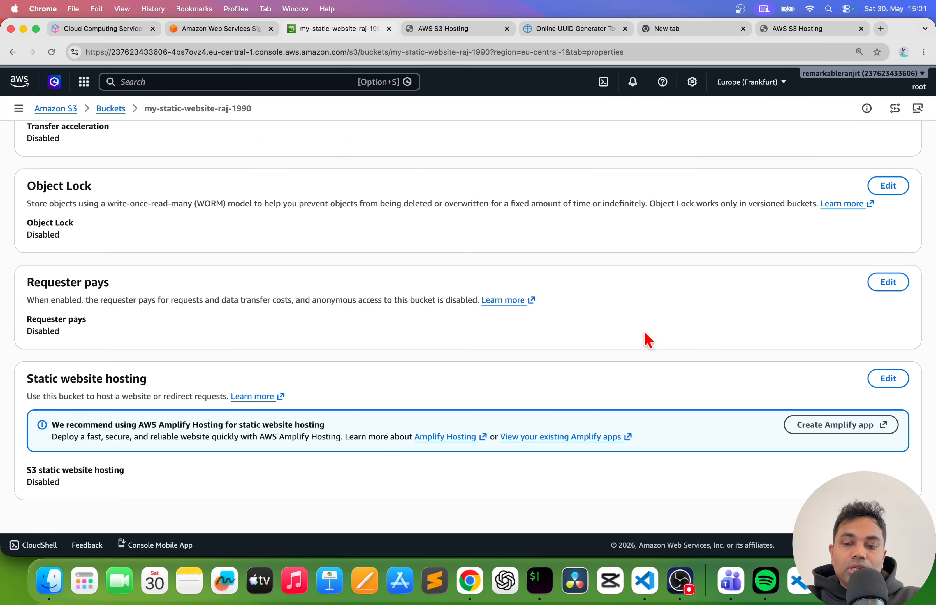
pyautogui.press('super+plus')
pyautogui.press('super+plus')
pyautogui.press('super+plus')
pyautogui.press('super+plus')
pyautogui.scroll(-10, 648, 341)
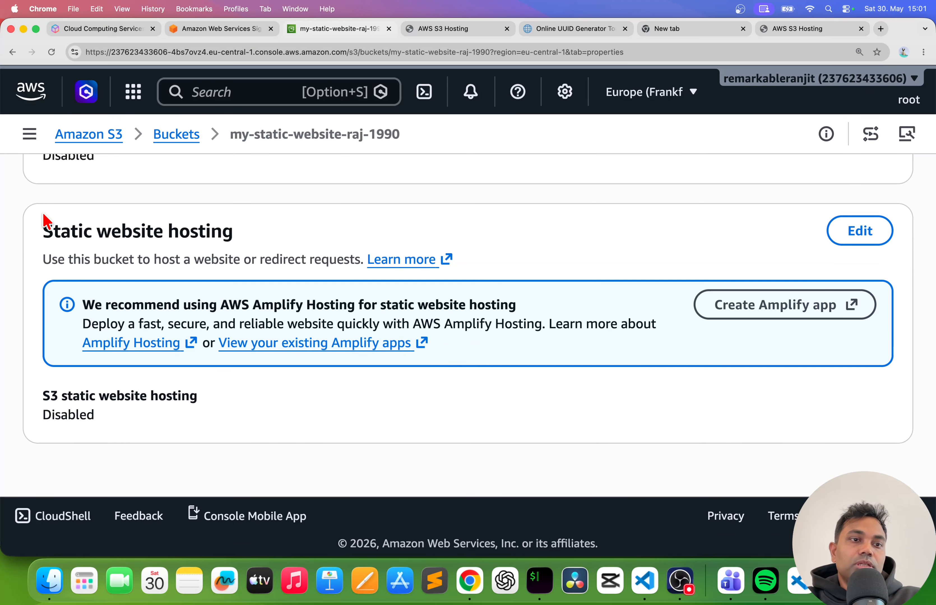
pyautogui.moveTo(48, 234); pyautogui.dragTo(245, 236)
pyautogui.scroll(10, 495, 167)
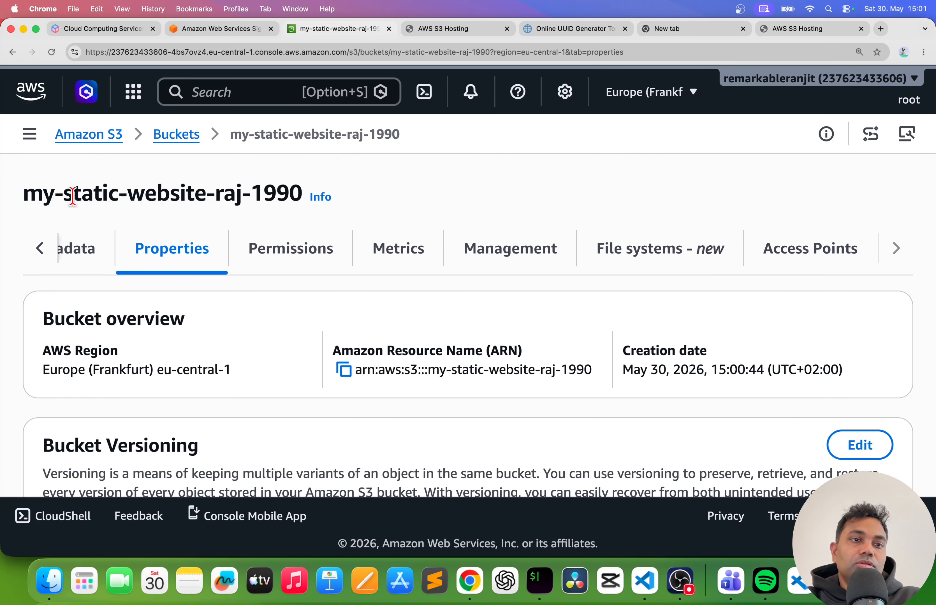
pyautogui.tripleClick(73, 196)
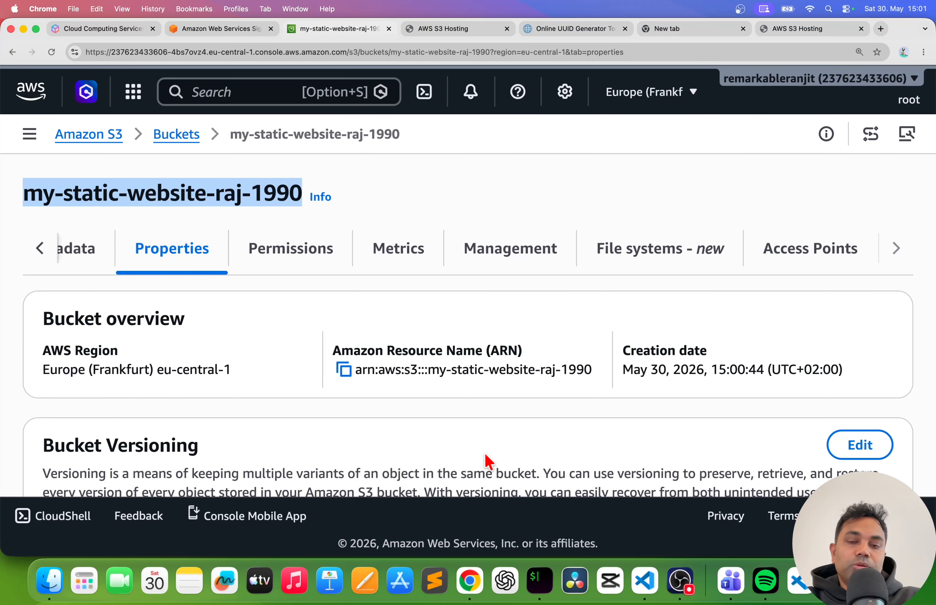
pyautogui.scroll(-20, 488, 462)
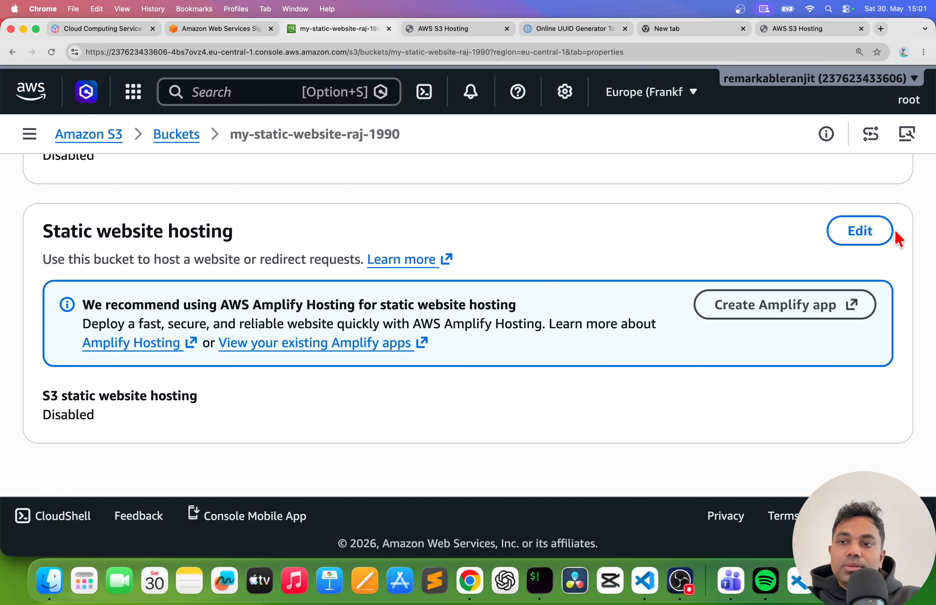
# Edit the bucket's static website hosting settings and enable static website hosting
pyautogui.click(881, 232)
pyautogui.click(50, 348)
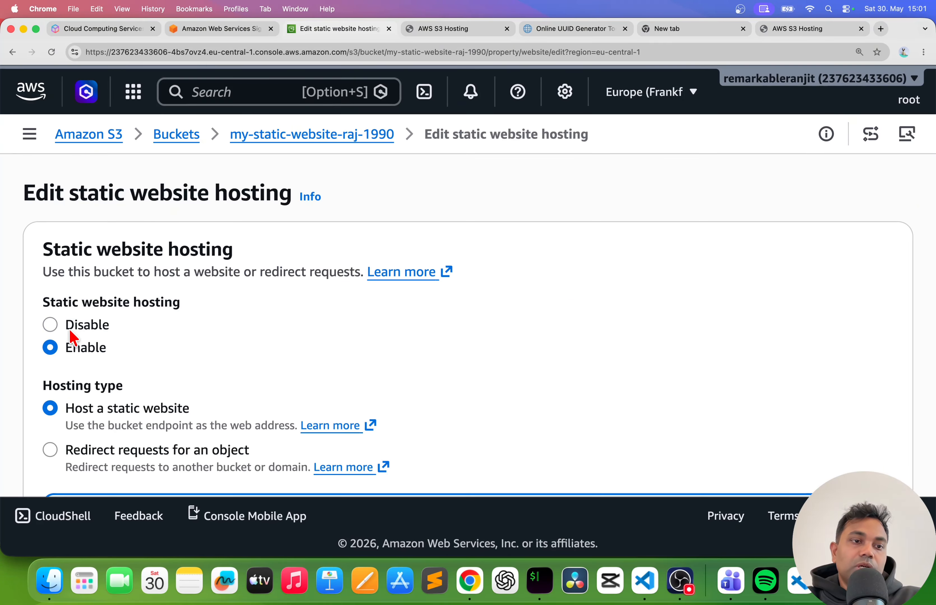
pyautogui.scroll(-3, 267, 335)
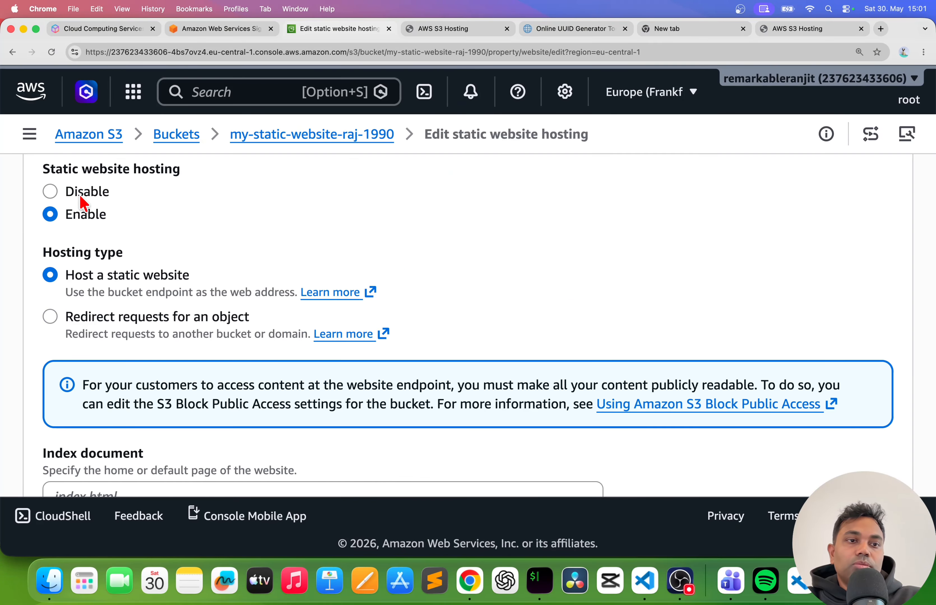
pyautogui.scroll(-10, 820, 262)
pyautogui.scroll(8, 820, 262)
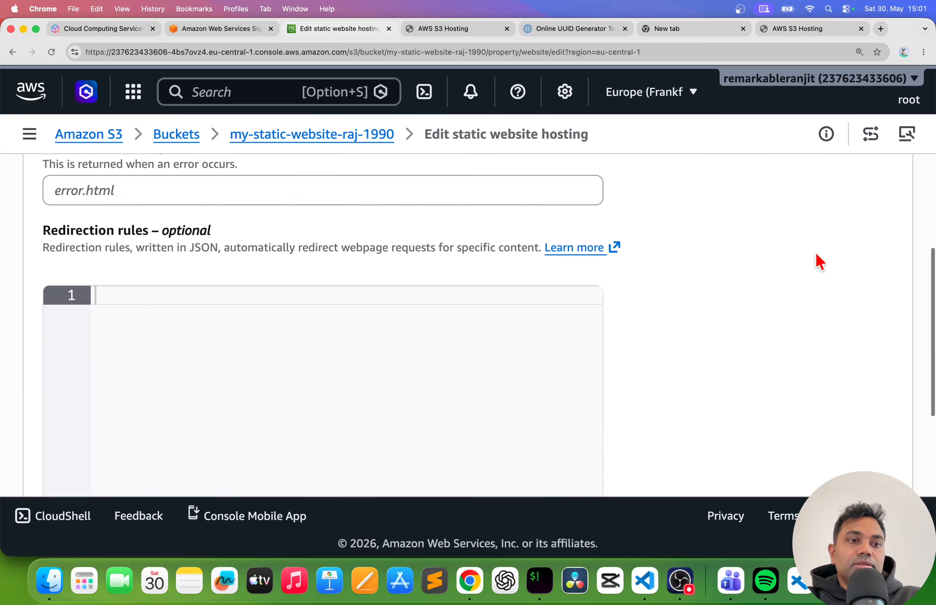
pyautogui.scroll(-6, 817, 261)
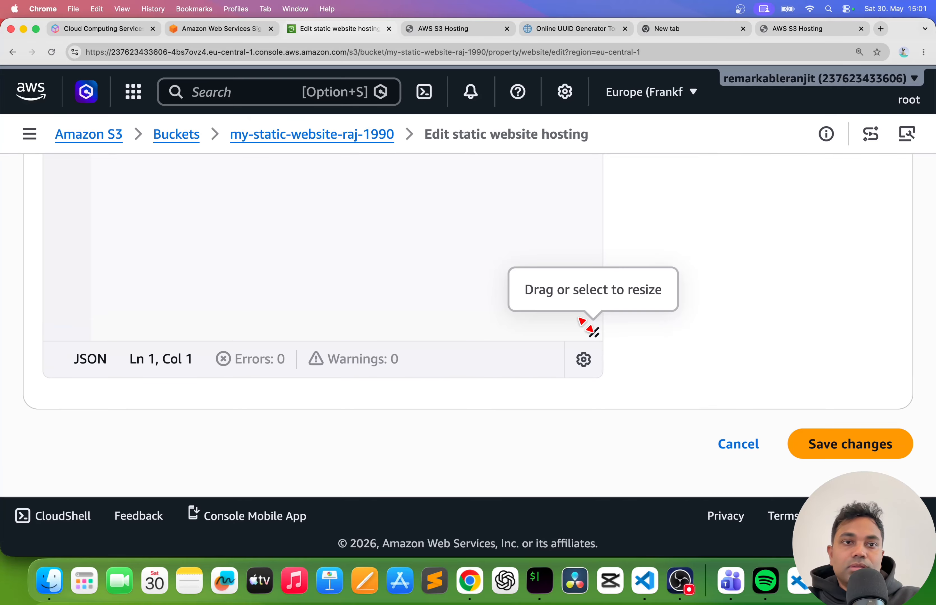
pyautogui.scroll(12, 589, 323)
pyautogui.scroll(-2, 590, 335)
pyautogui.click(156, 301)
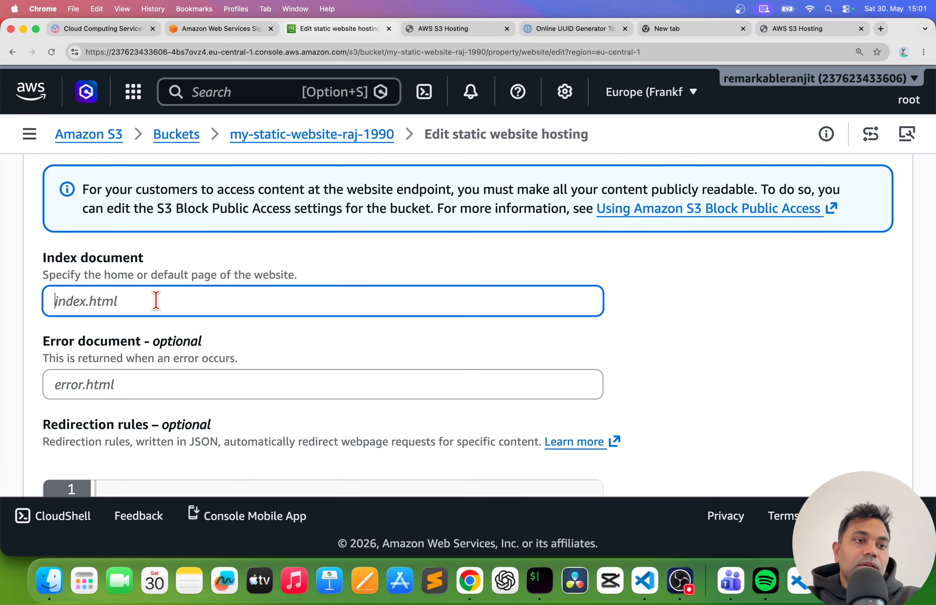
pyautogui.tripleClick(90, 264)
pyautogui.click(209, 255)
pyautogui.click(147, 295)
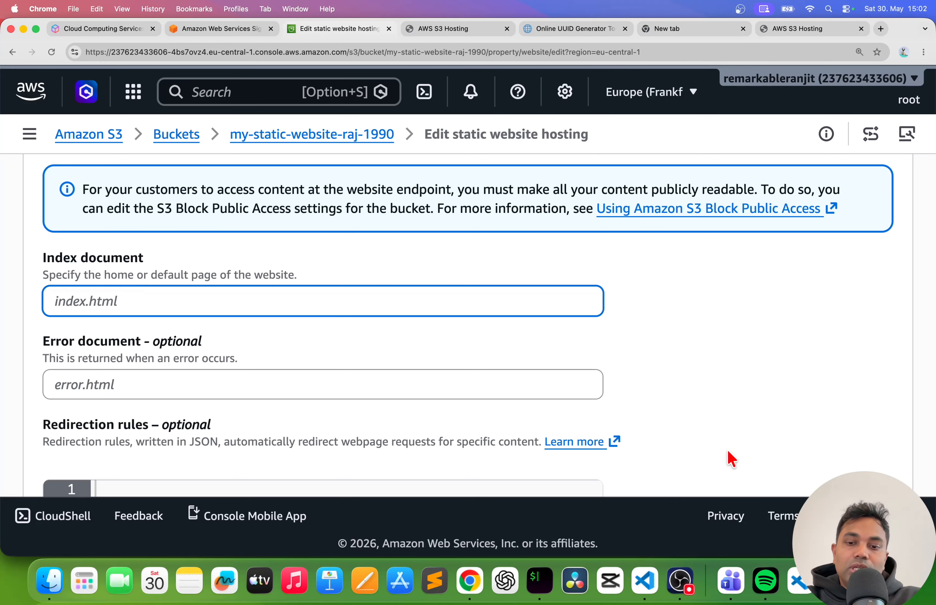
# Switch to VS Code and examine script.js, style.css and index.html to identify the site's home page file
pyautogui.click(645, 581)
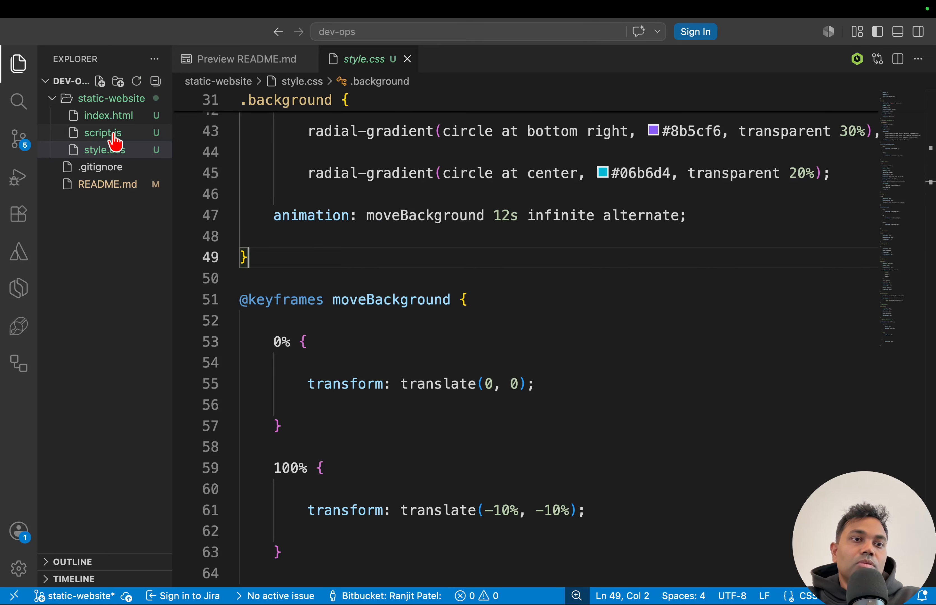
pyautogui.click(116, 139)
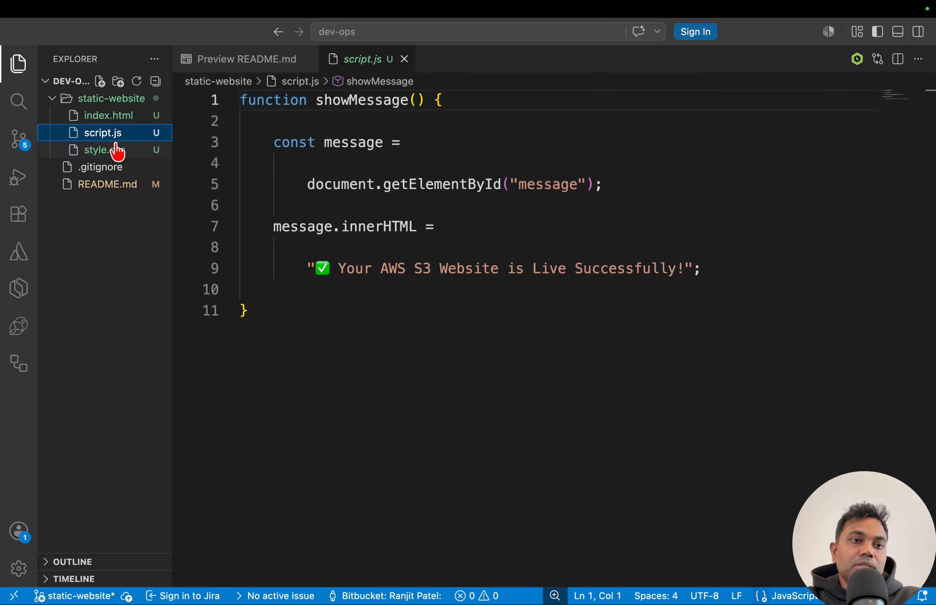
pyautogui.click(118, 151)
pyautogui.click(116, 118)
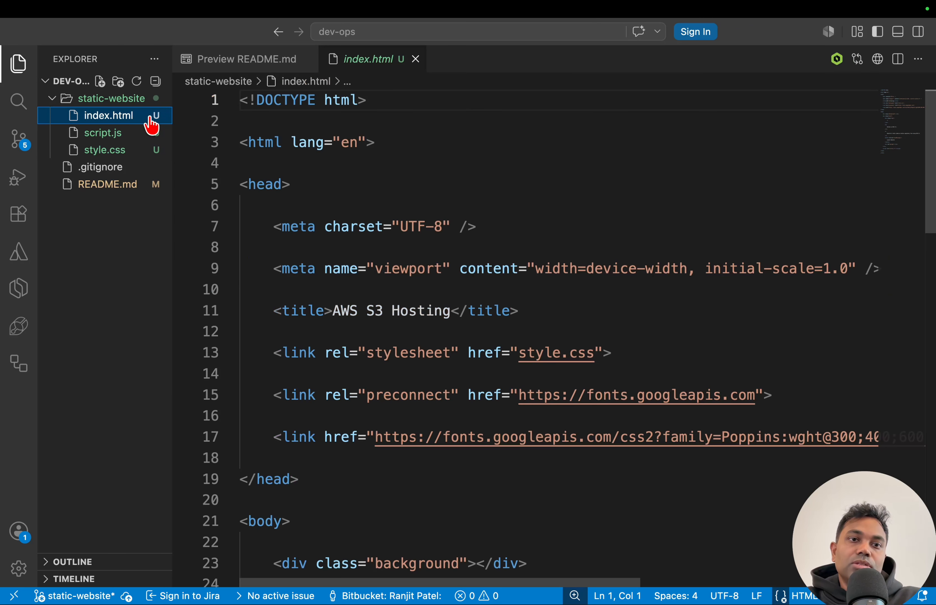
# Return to Chrome, set the index document to index.html and save the static website hosting settings
pyautogui.press('super+Tab')
pyautogui.click(202, 299)
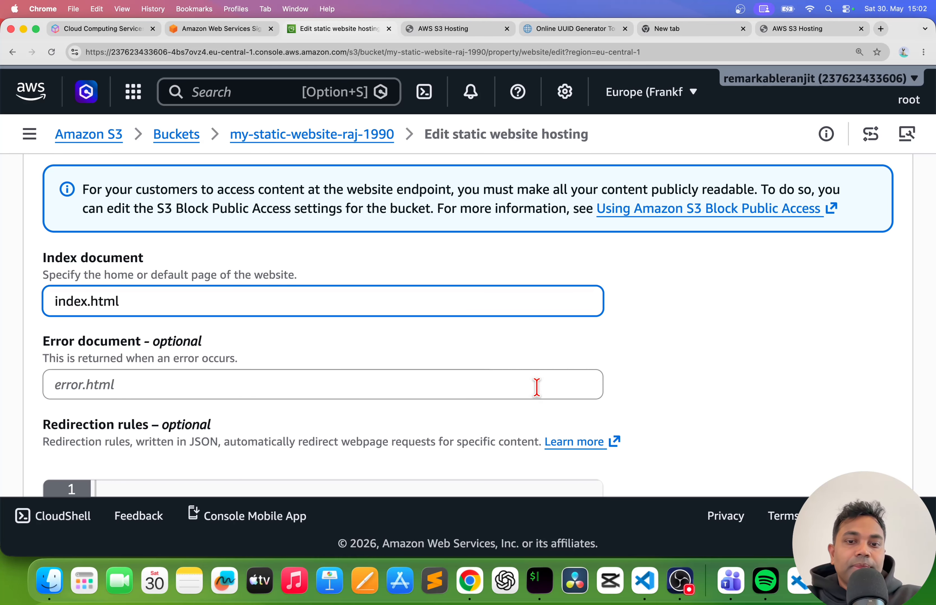
pyautogui.scroll(-10, 536, 387)
pyautogui.scroll(6, 311, 284)
pyautogui.scroll(-8, 313, 284)
pyautogui.click(846, 445)
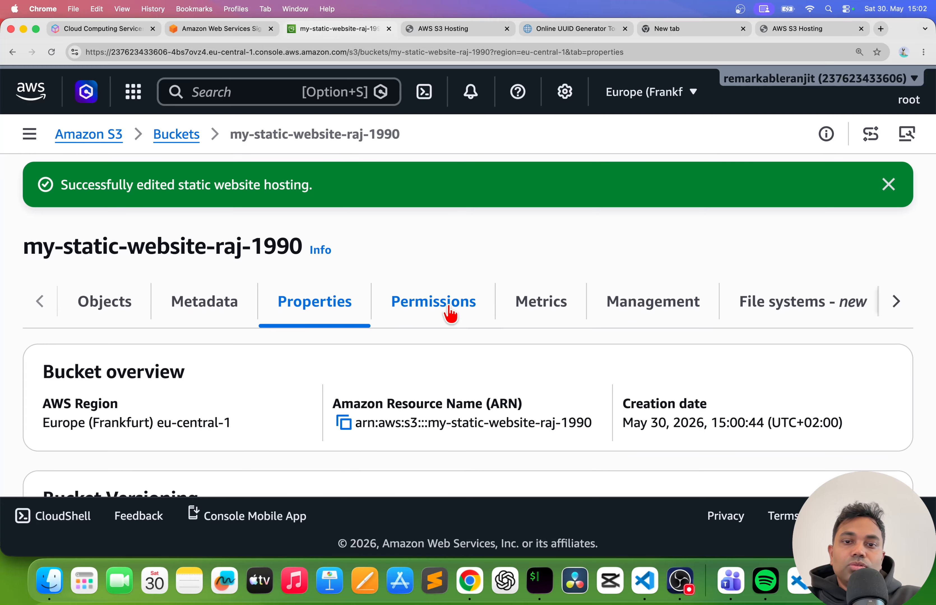
# Open the bucket policy for editing in the bucket's permissions
pyautogui.click(450, 314)
pyautogui.scroll(-15, 288, 350)
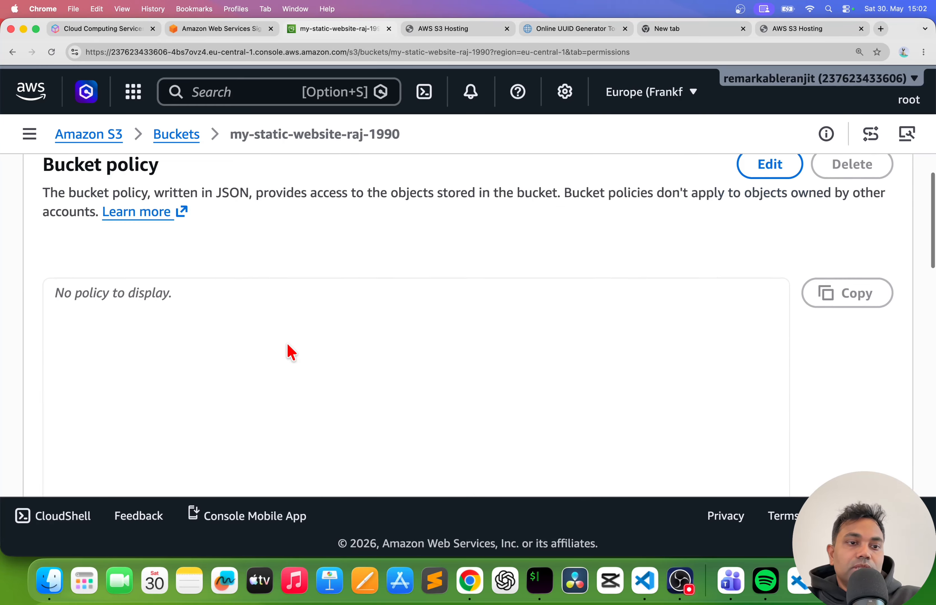
pyautogui.scroll(-10, 287, 344)
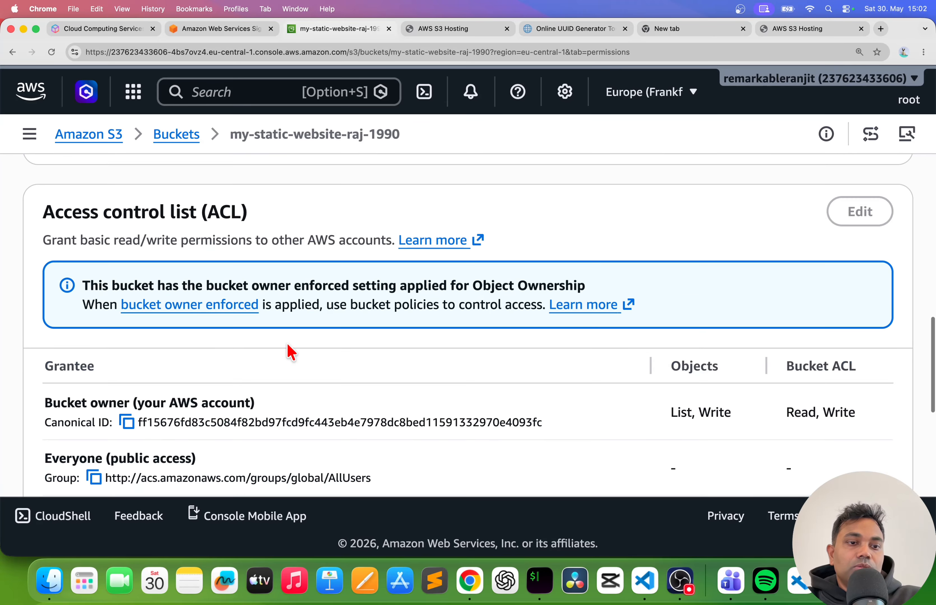
pyautogui.scroll(8, 289, 350)
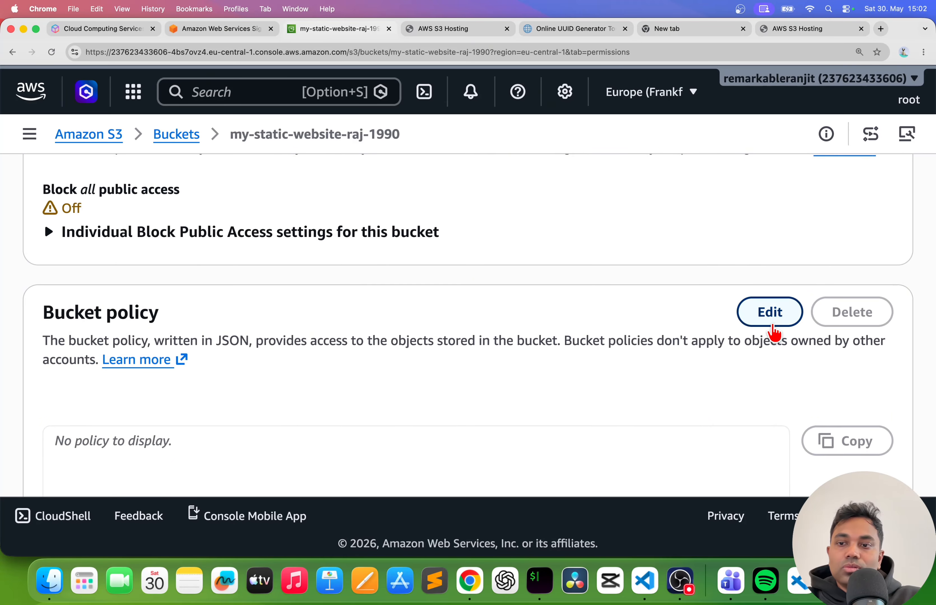
pyautogui.click(768, 317)
pyautogui.click(320, 284)
pyautogui.scroll(8, 320, 284)
pyautogui.scroll(-2, 279, 342)
pyautogui.scroll(-2, 281, 345)
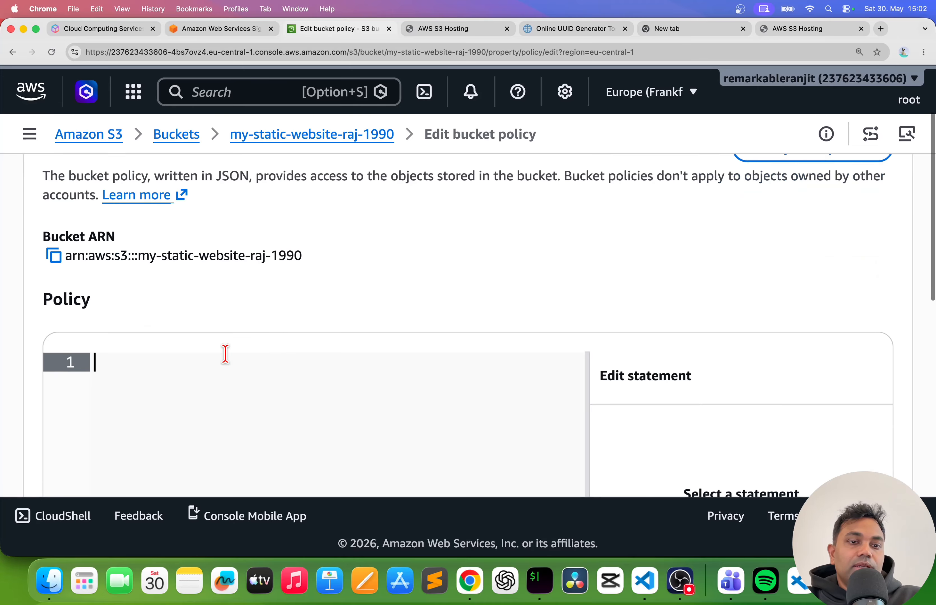
# Switch to VS Code and copy the sample bucket policy JSON from the README.md preview
pyautogui.click(644, 581)
pyautogui.click(112, 184)
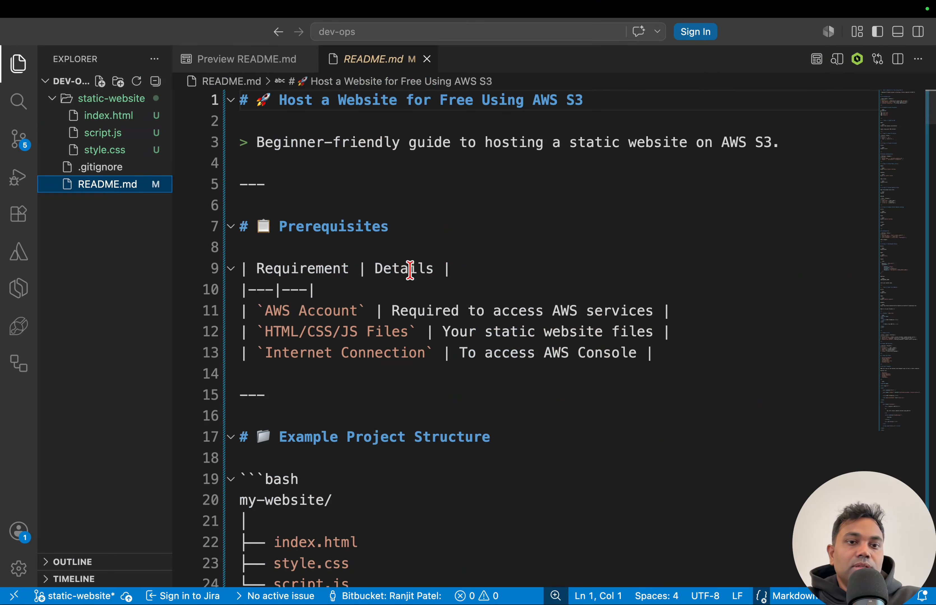
pyautogui.click(259, 59)
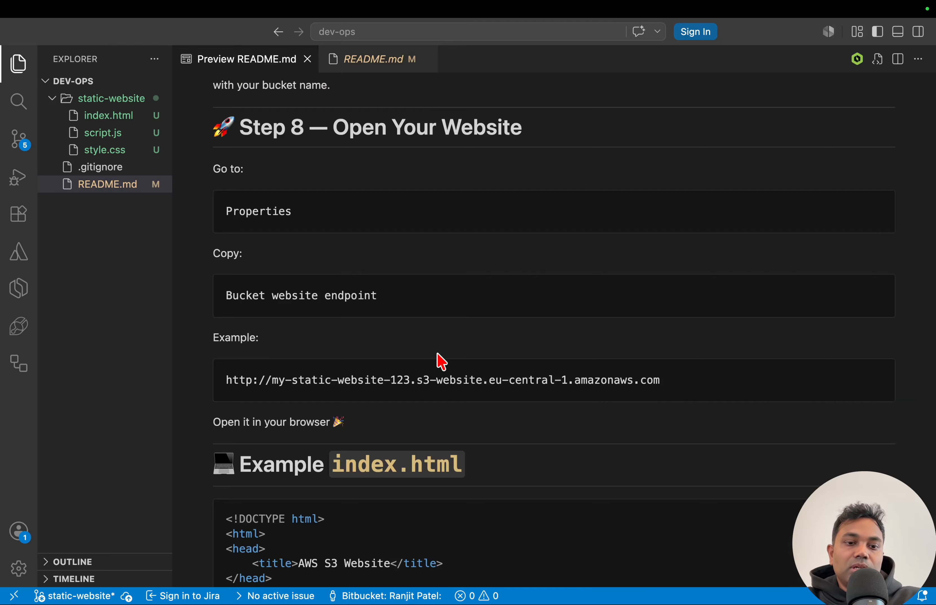
pyautogui.scroll(10, 441, 361)
pyautogui.scroll(-20, 441, 361)
pyautogui.scroll(3, 441, 361)
pyautogui.scroll(-10, 442, 361)
pyautogui.scroll(20, 442, 361)
pyautogui.scroll(20, 441, 361)
pyautogui.scroll(15, 442, 361)
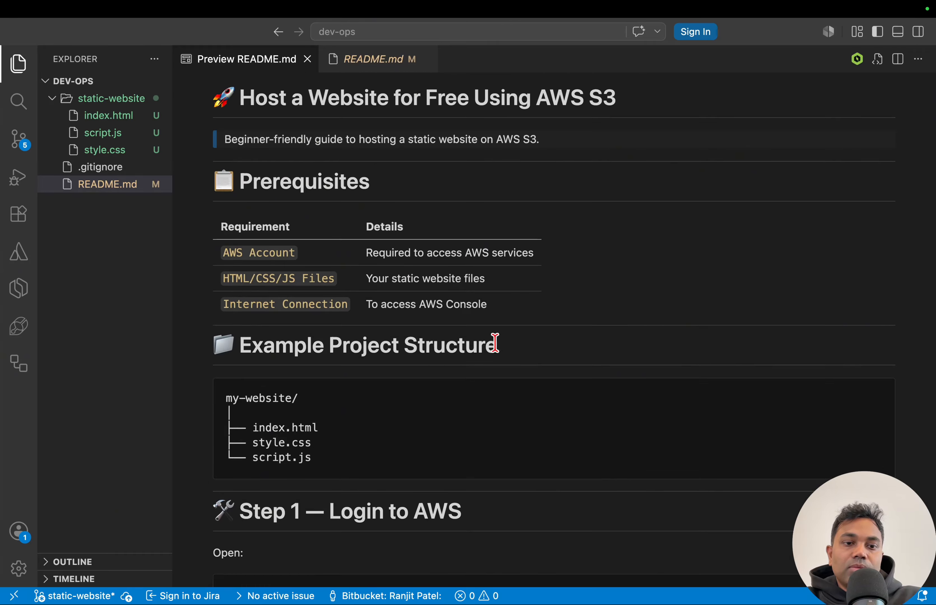
pyautogui.scroll(-20, 529, 383)
pyautogui.scroll(-15, 530, 384)
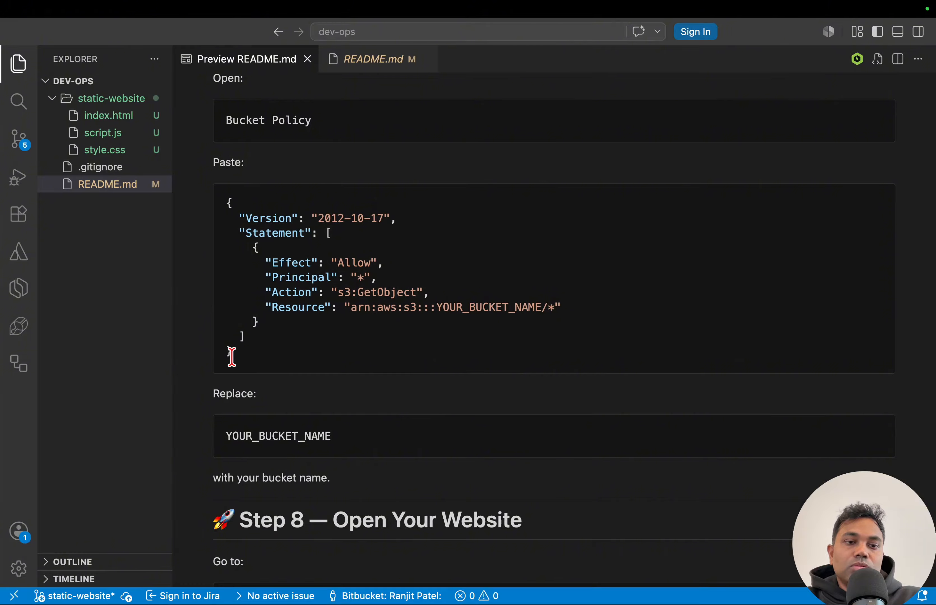
pyautogui.moveTo(235, 358); pyautogui.dragTo(223, 179)
pyautogui.press('super+c')
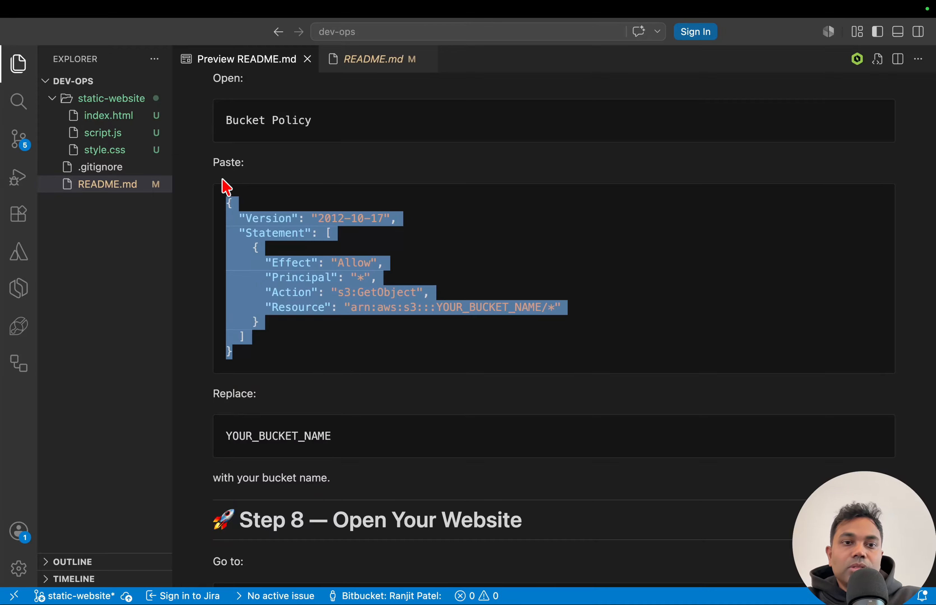
# Return to Chrome and paste the copied JSON into the bucket's policy editor
pyautogui.press('super+Tab')
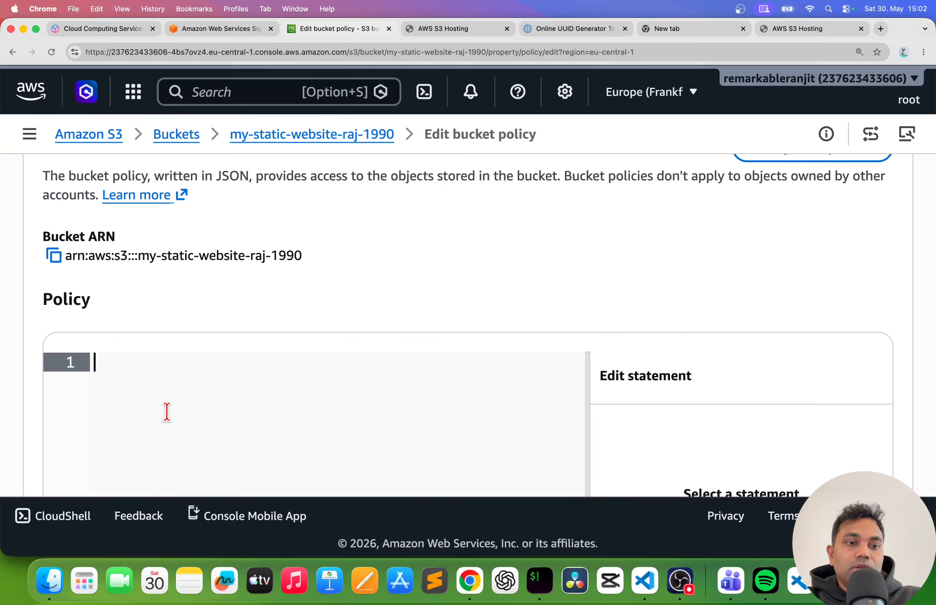
pyautogui.press('super+v')
pyautogui.scroll(-5, 416, 443)
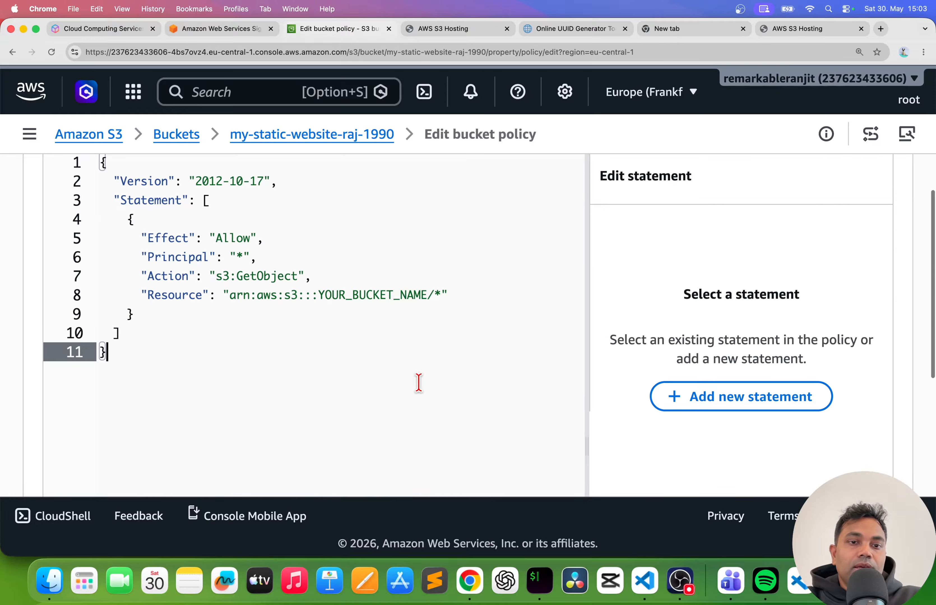
# Replace YOUR_BUCKET_NAME in the policy's Resource ARN with the copied bucket name my-static-website-raj-1990
pyautogui.doubleClick(368, 295)
pyautogui.press('BackSpace')
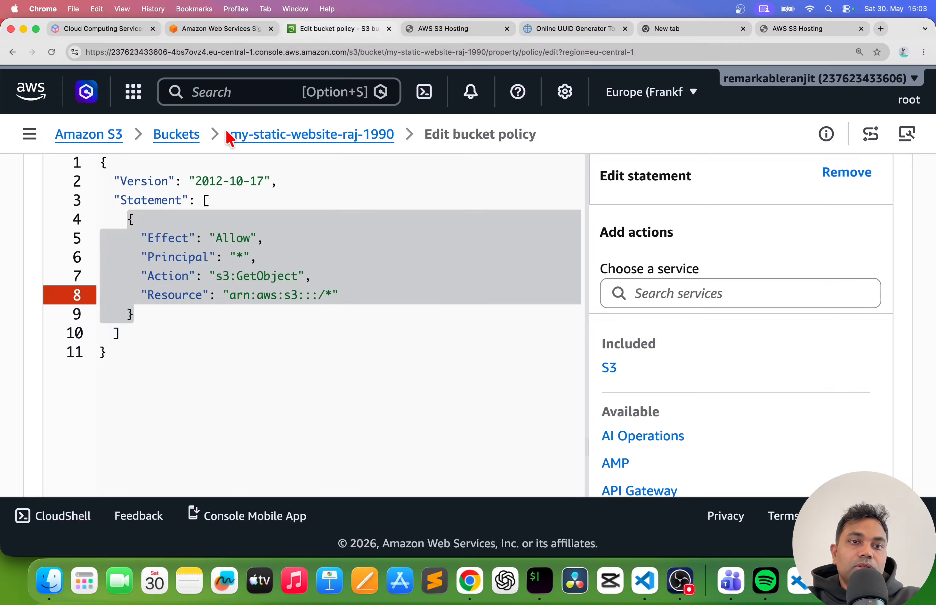
pyautogui.scroll(8, 229, 137)
pyautogui.moveTo(229, 138); pyautogui.dragTo(392, 134)
pyautogui.press('super+c')
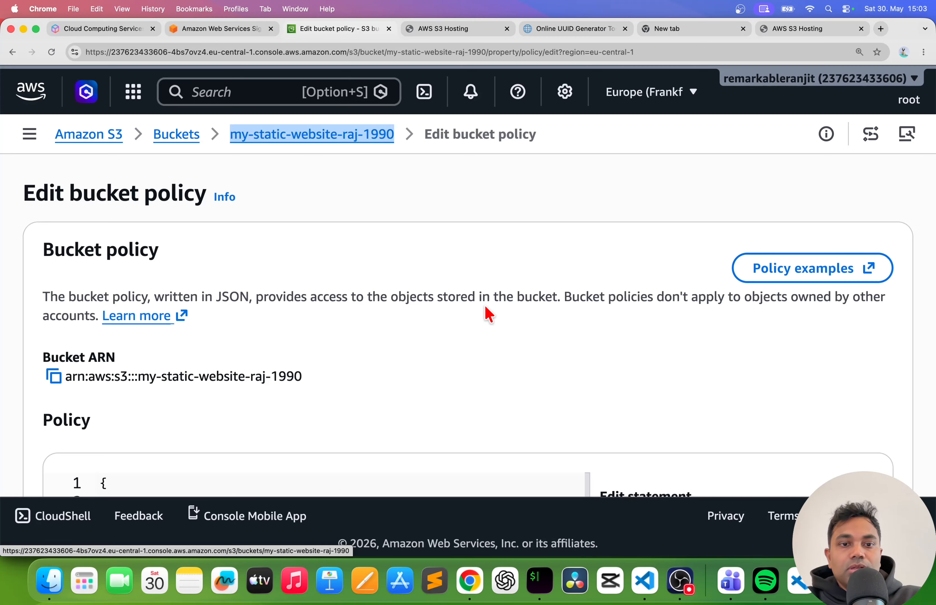
pyautogui.scroll(-10, 484, 314)
pyautogui.scroll(6, 484, 310)
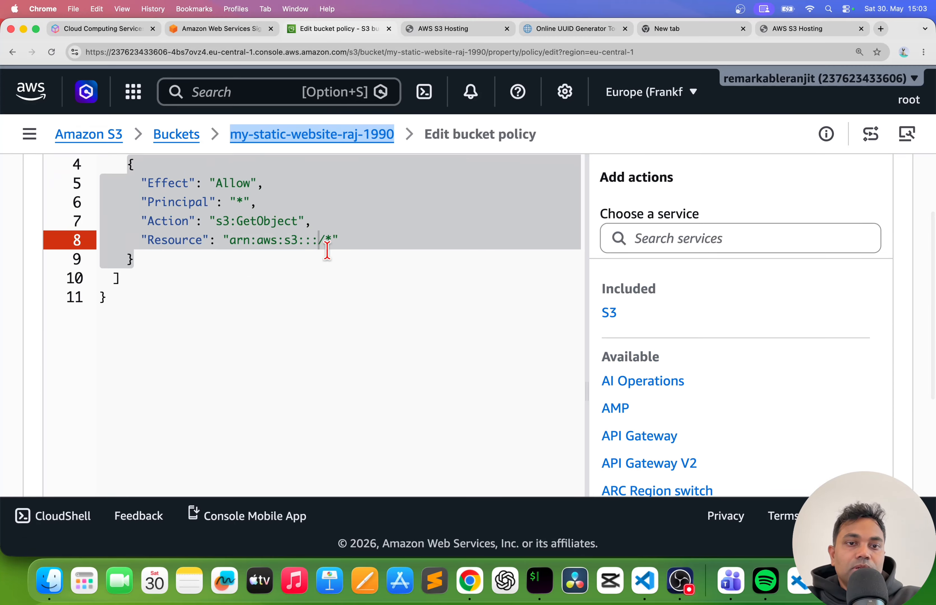
pyautogui.click(319, 241)
pyautogui.press('super+v')
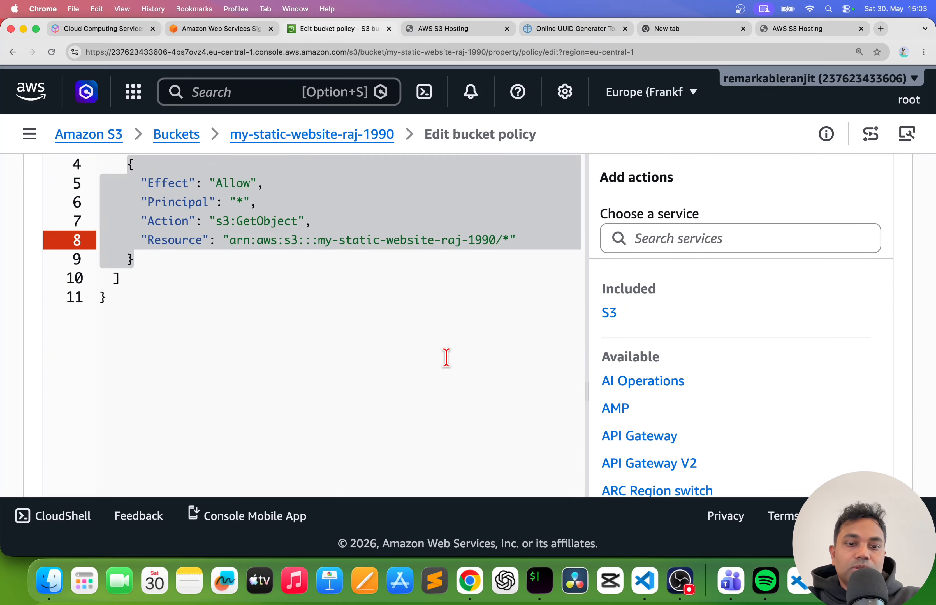
pyautogui.press('super+s')
pyautogui.click(492, 337)
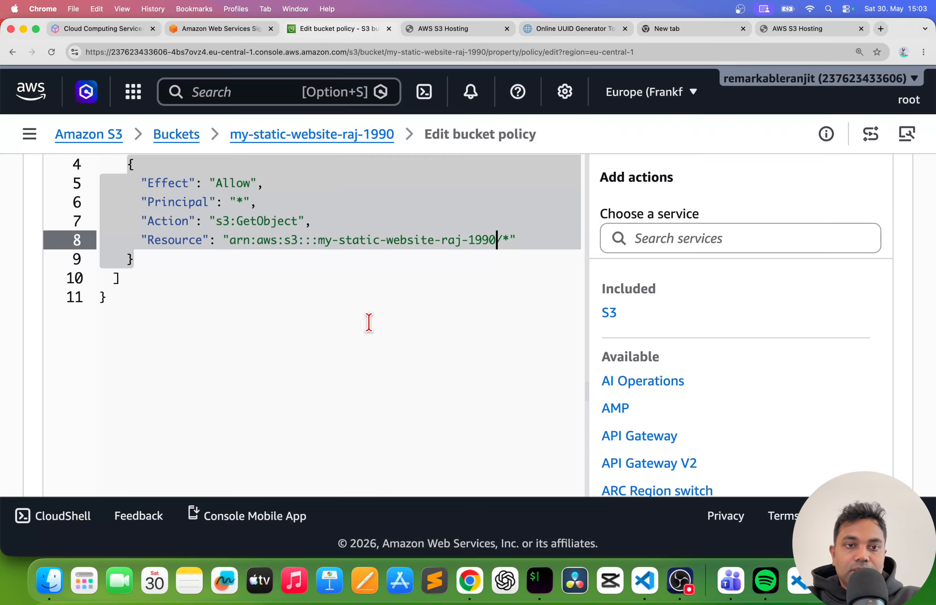
pyautogui.scroll(-10, 368, 345)
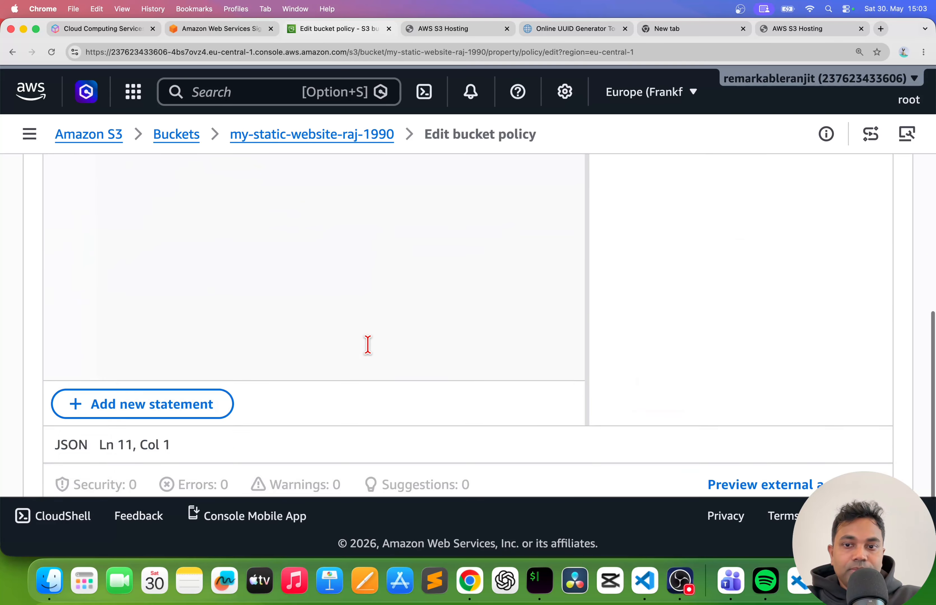
# Save the edited bucket policy and look over the bucket's permissions
pyautogui.click(878, 453)
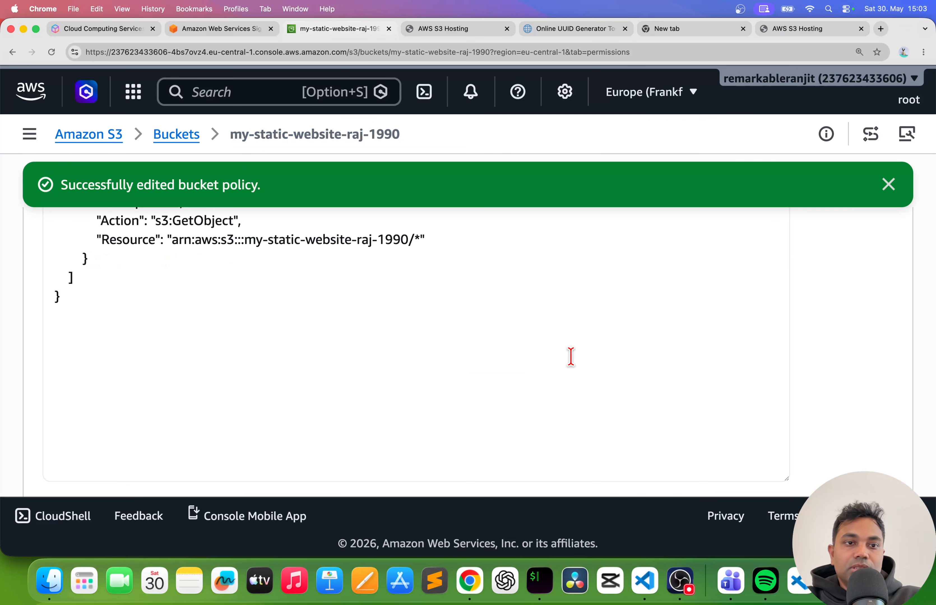
pyautogui.scroll(10, 441, 292)
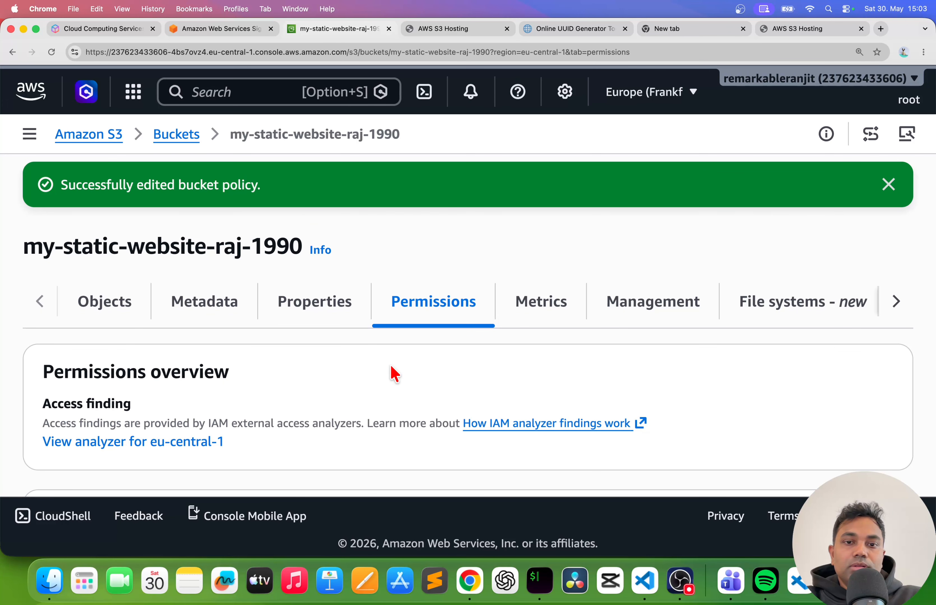
pyautogui.scroll(-3, 391, 372)
pyautogui.scroll(3, 384, 373)
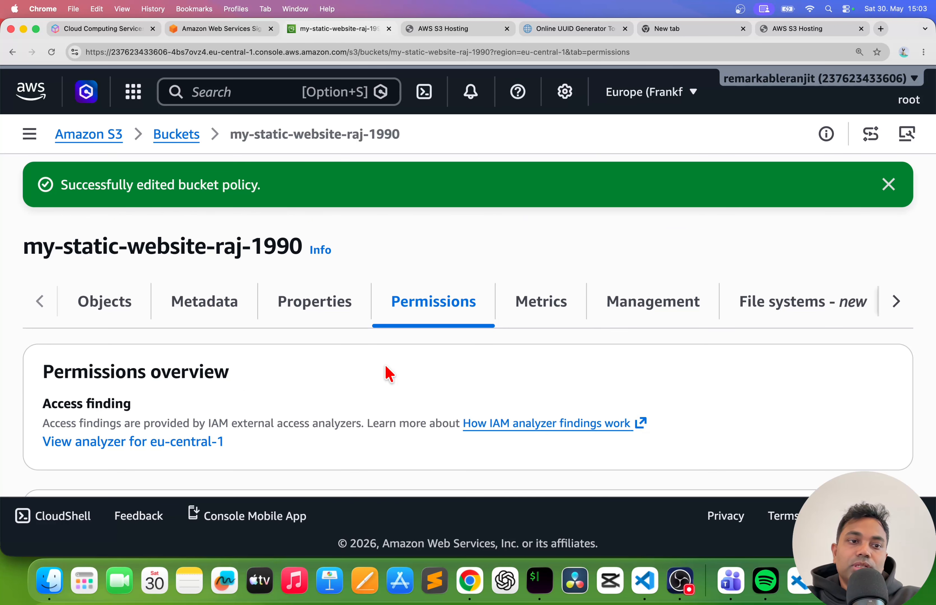
pyautogui.scroll(-10, 385, 372)
pyautogui.scroll(10, 384, 372)
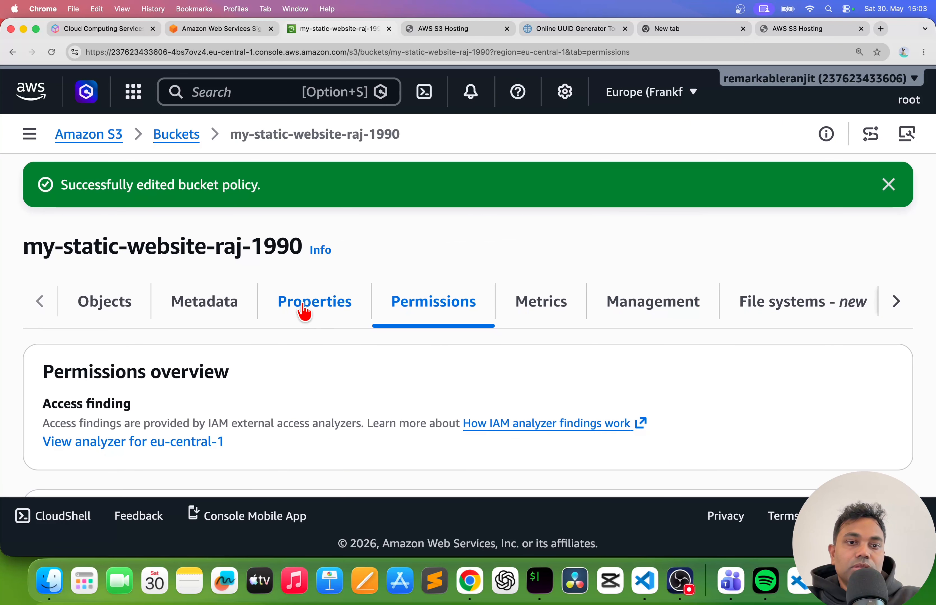
# Open the bucket website endpoint from the static website hosting section of the bucket's properties
pyautogui.click(305, 311)
pyautogui.scroll(-20, 445, 363)
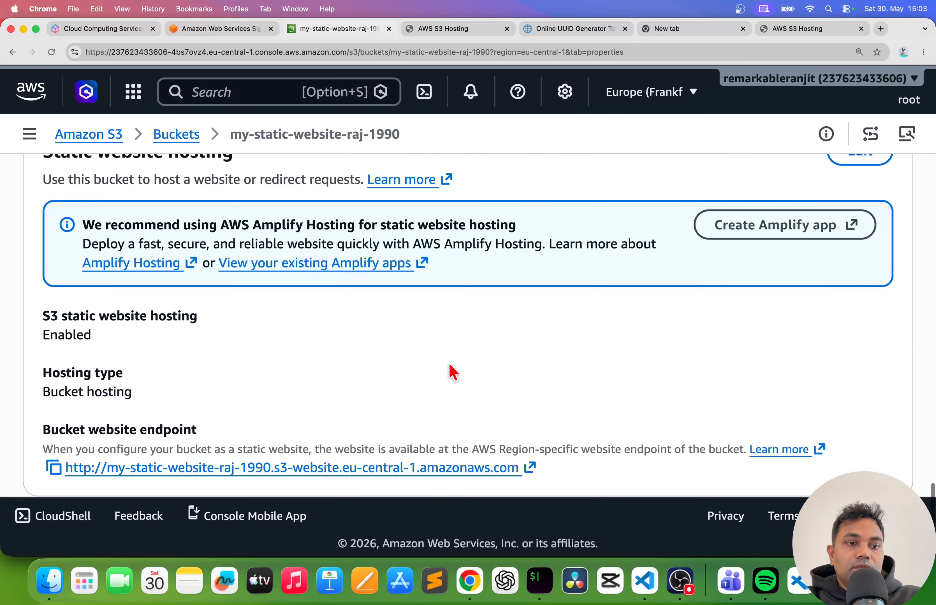
pyautogui.scroll(-2, 452, 371)
pyautogui.scroll(15, 282, 286)
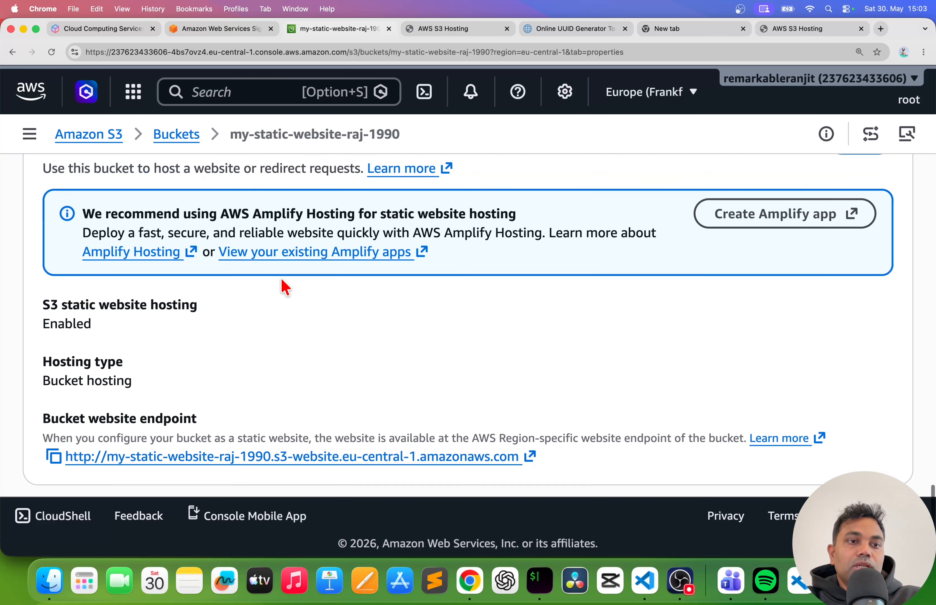
pyautogui.scroll(15, 281, 286)
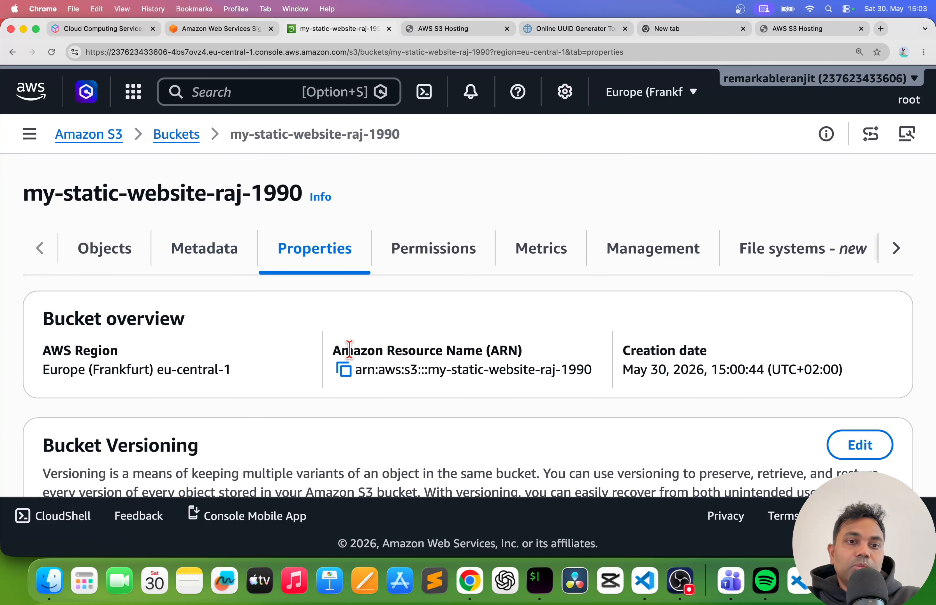
pyautogui.scroll(-20, 347, 350)
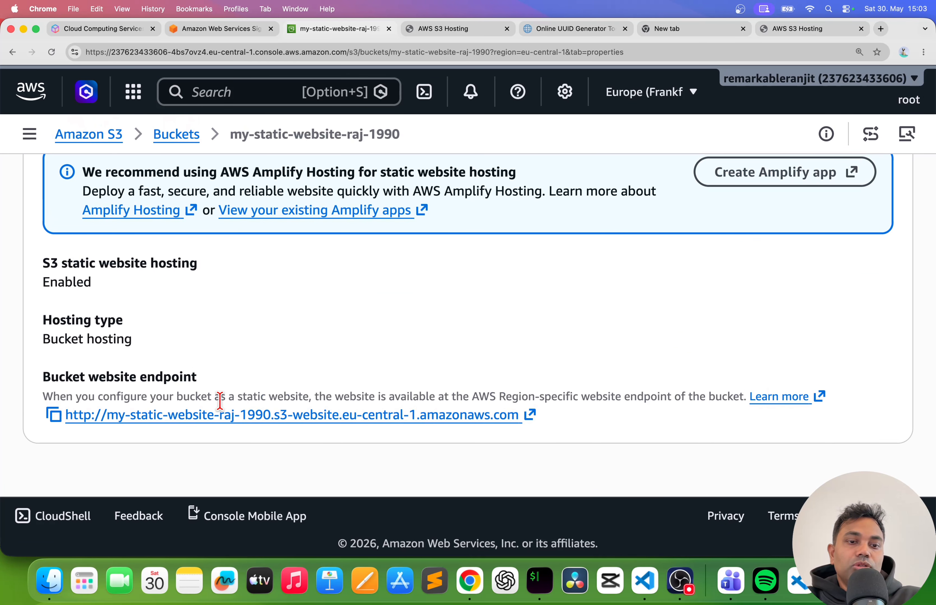
pyautogui.click(395, 421)
pyautogui.click(384, 174)
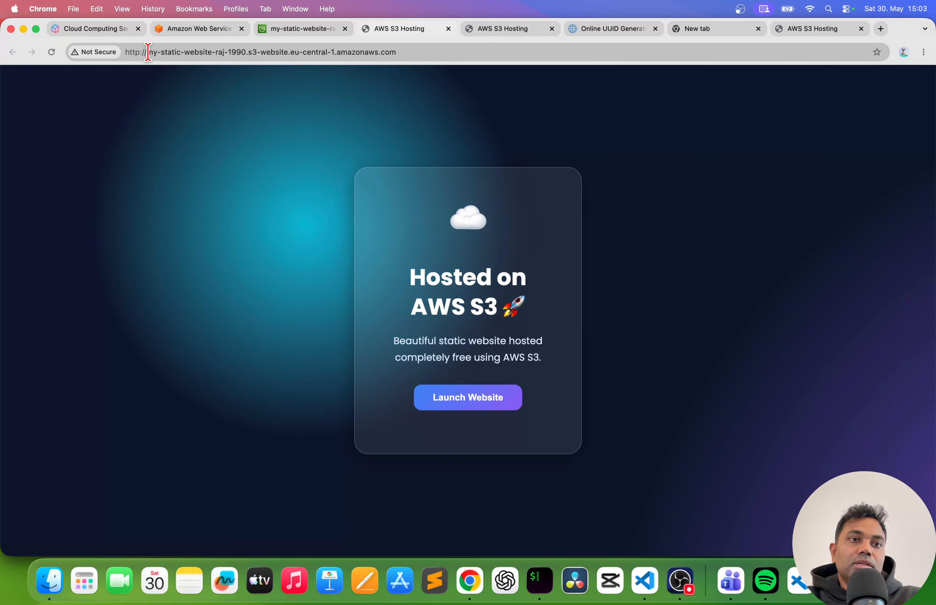
# Examine the bucket name and region in the live site's URL, and test the page's Launch Website function
pyautogui.moveTo(148, 52); pyautogui.dragTo(335, 52)
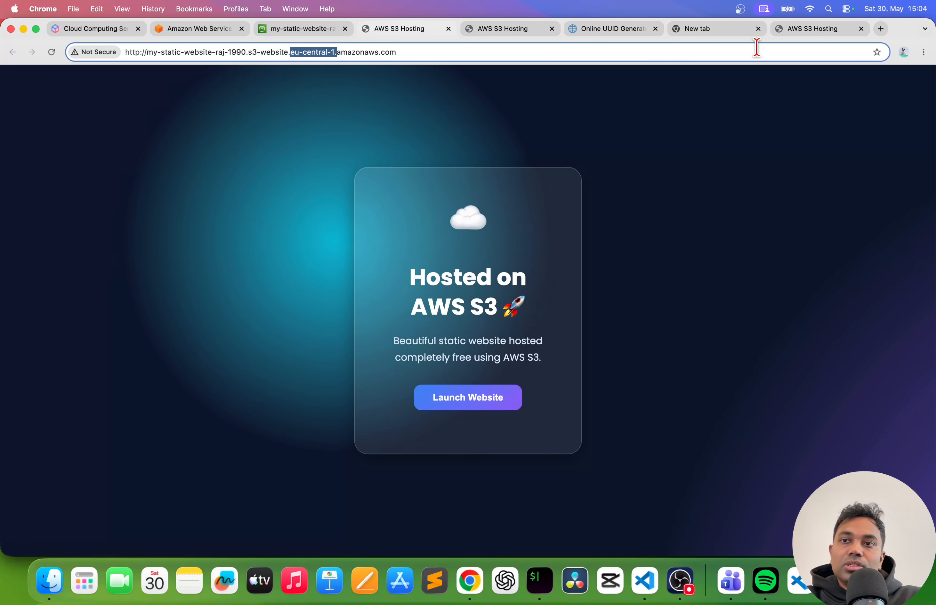
pyautogui.moveTo(408, 53); pyautogui.dragTo(141, 97)
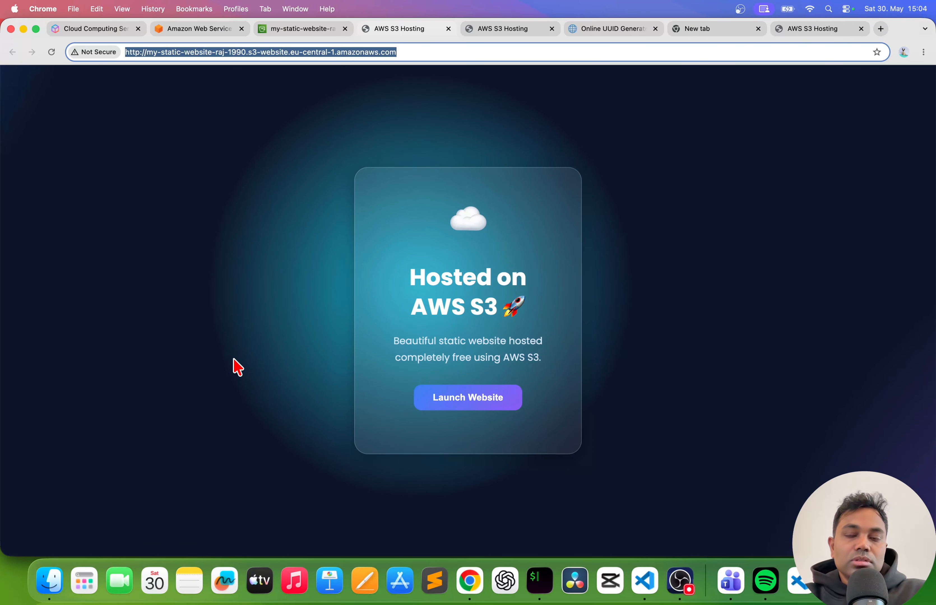
pyautogui.click(403, 53)
pyautogui.moveTo(403, 53); pyautogui.dragTo(158, 48)
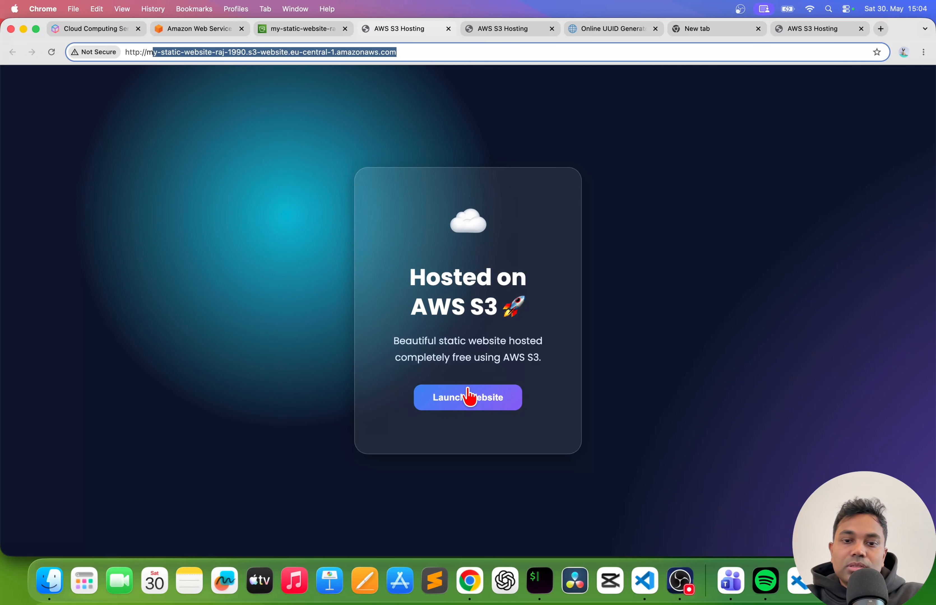
pyautogui.click(469, 397)
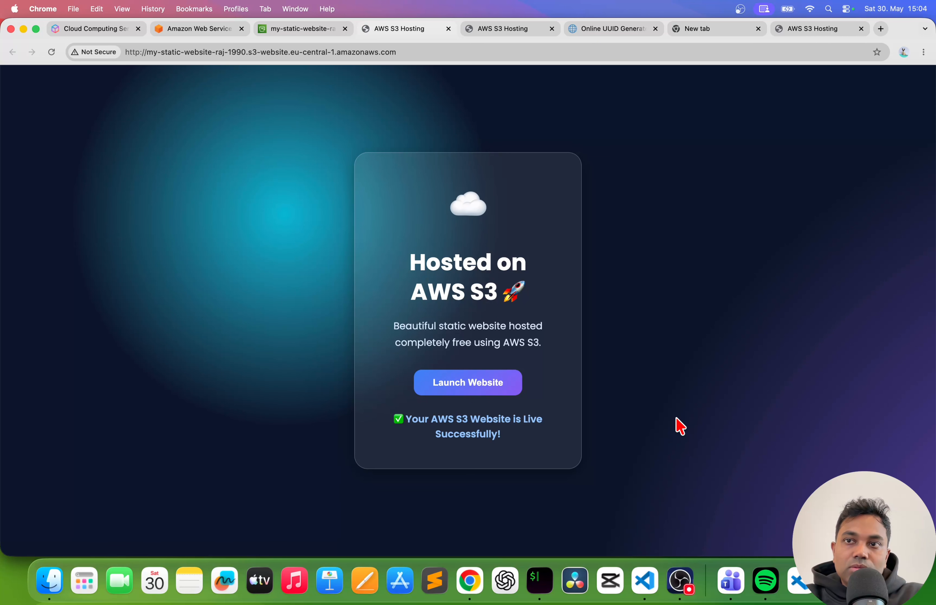
# Switch to VS Code and return to the README.md preview
pyautogui.click(645, 582)
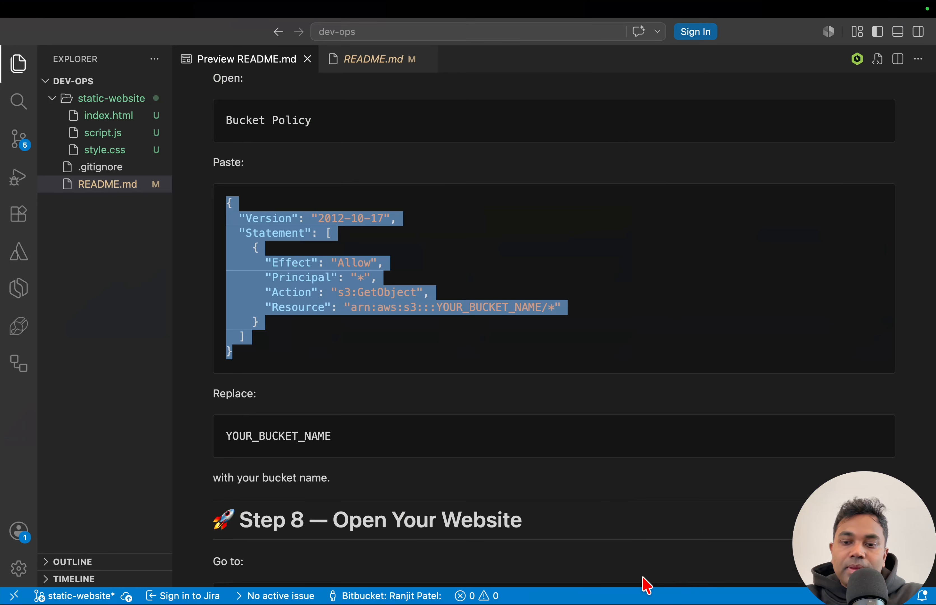